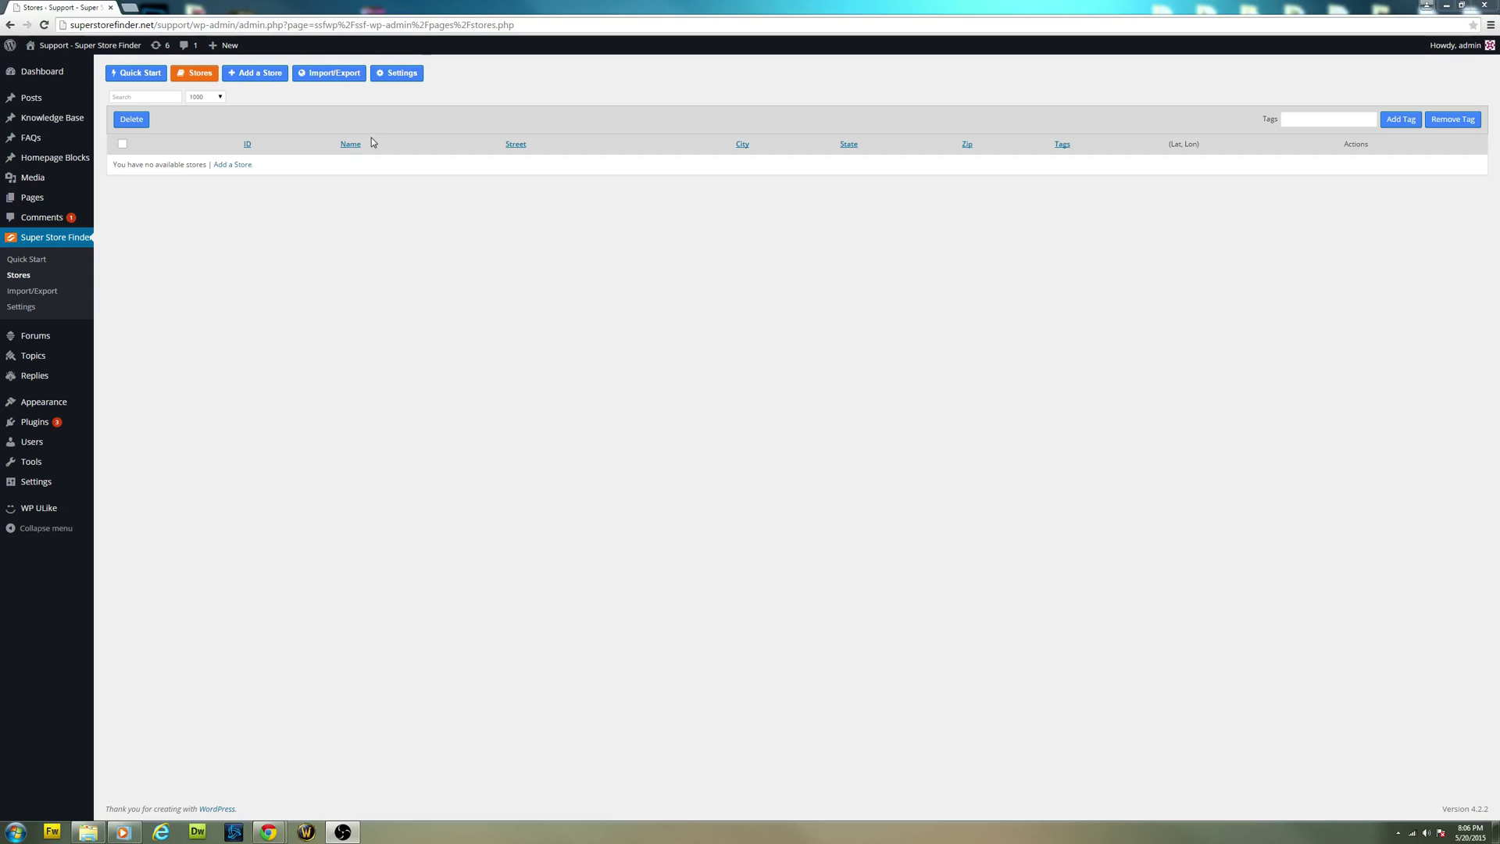
Step: Open Super Store Finder's Quick Start page from the WordPress admin sidebar
{"action": "left_click", "coordinate": [63, 238]}
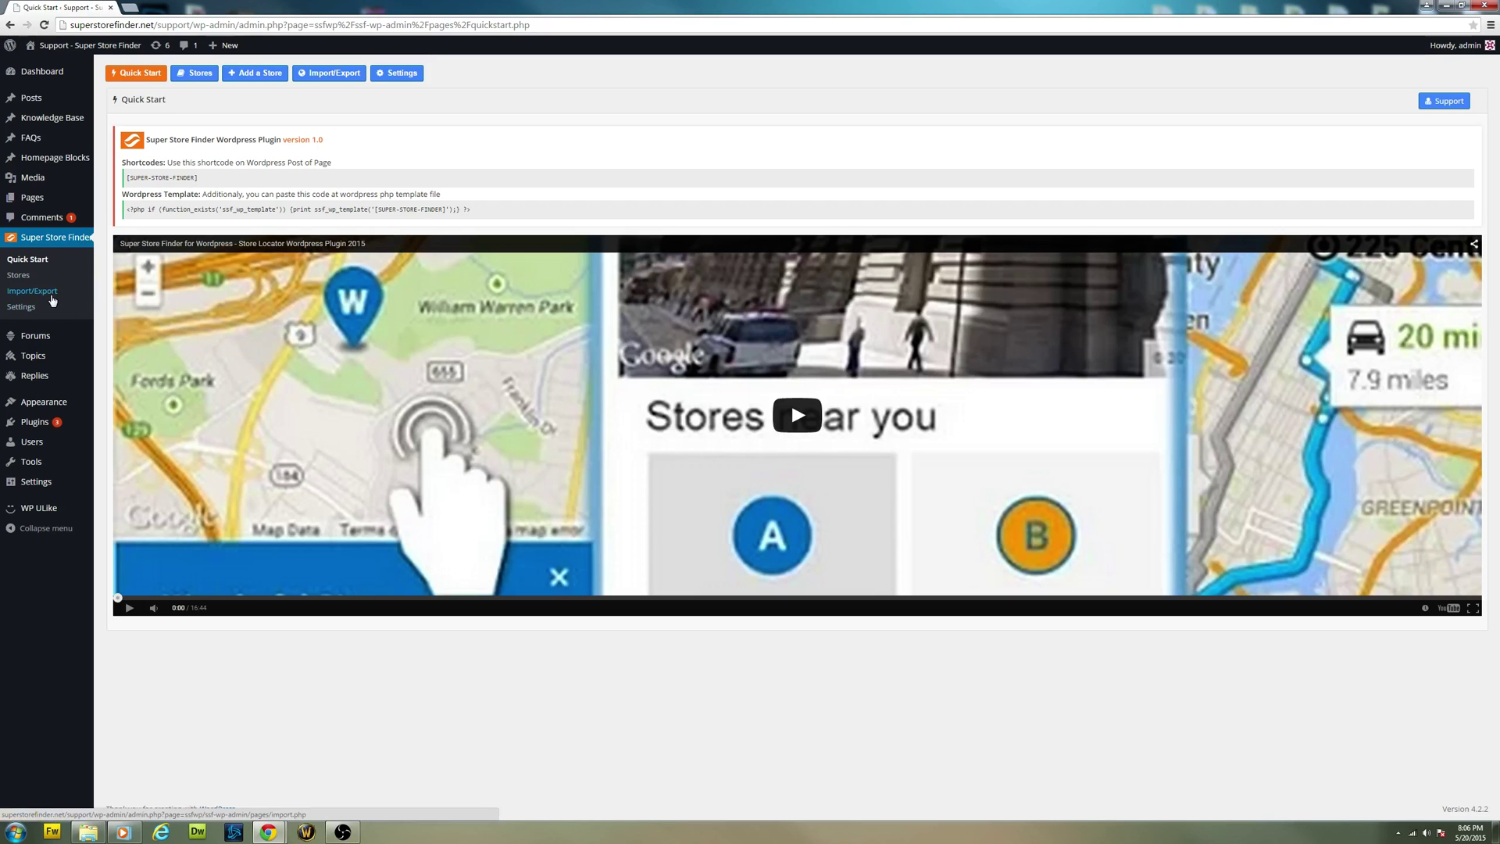
Step: On the Import/Export page, download the sample stores CSV as sample-data (2).csv
{"action": "left_click", "coordinate": [353, 74]}
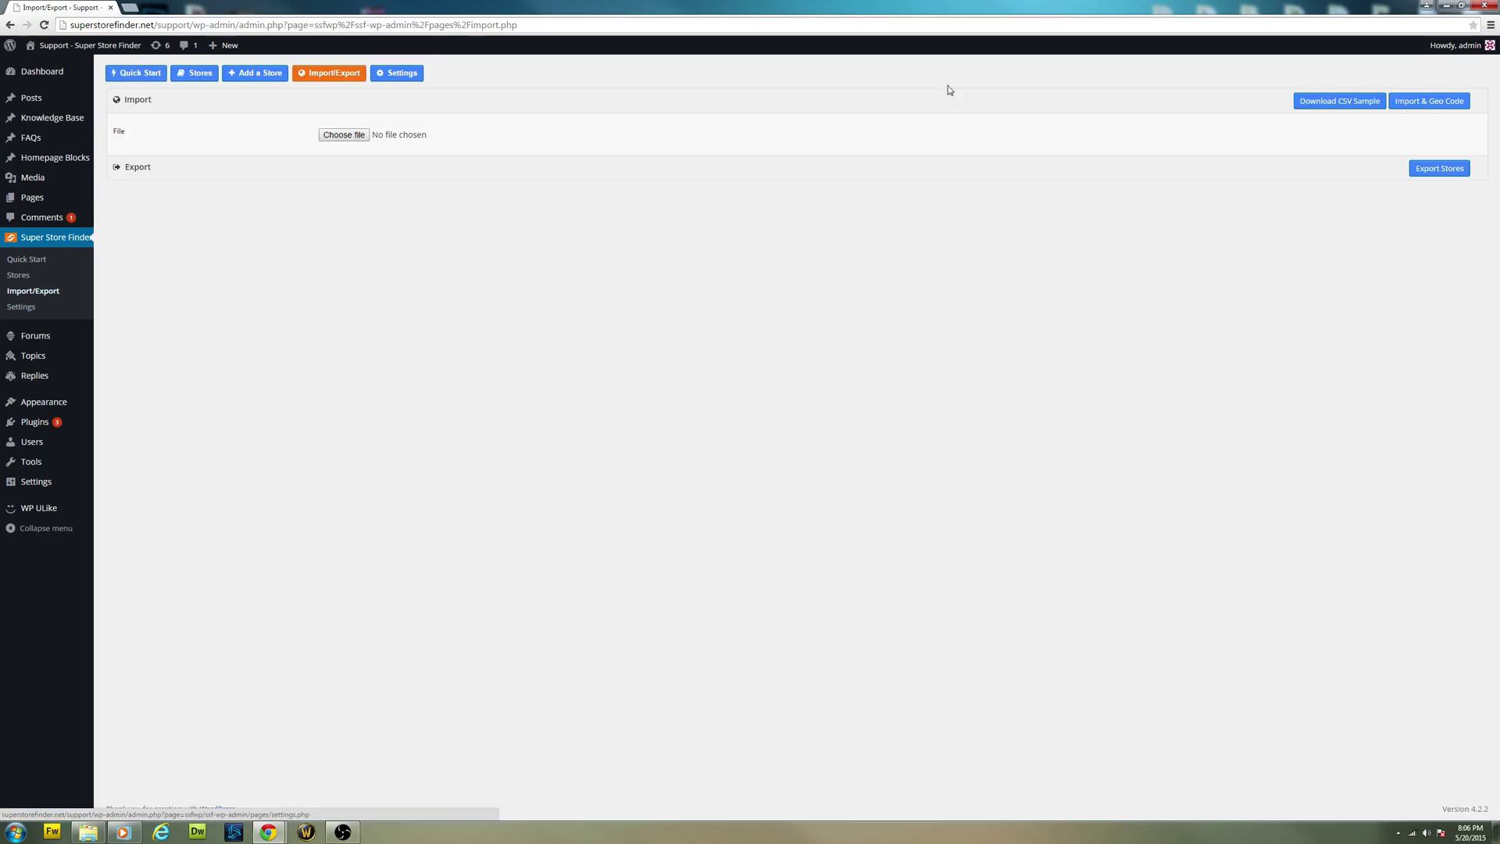
{"action": "left_click", "coordinate": [1303, 107]}
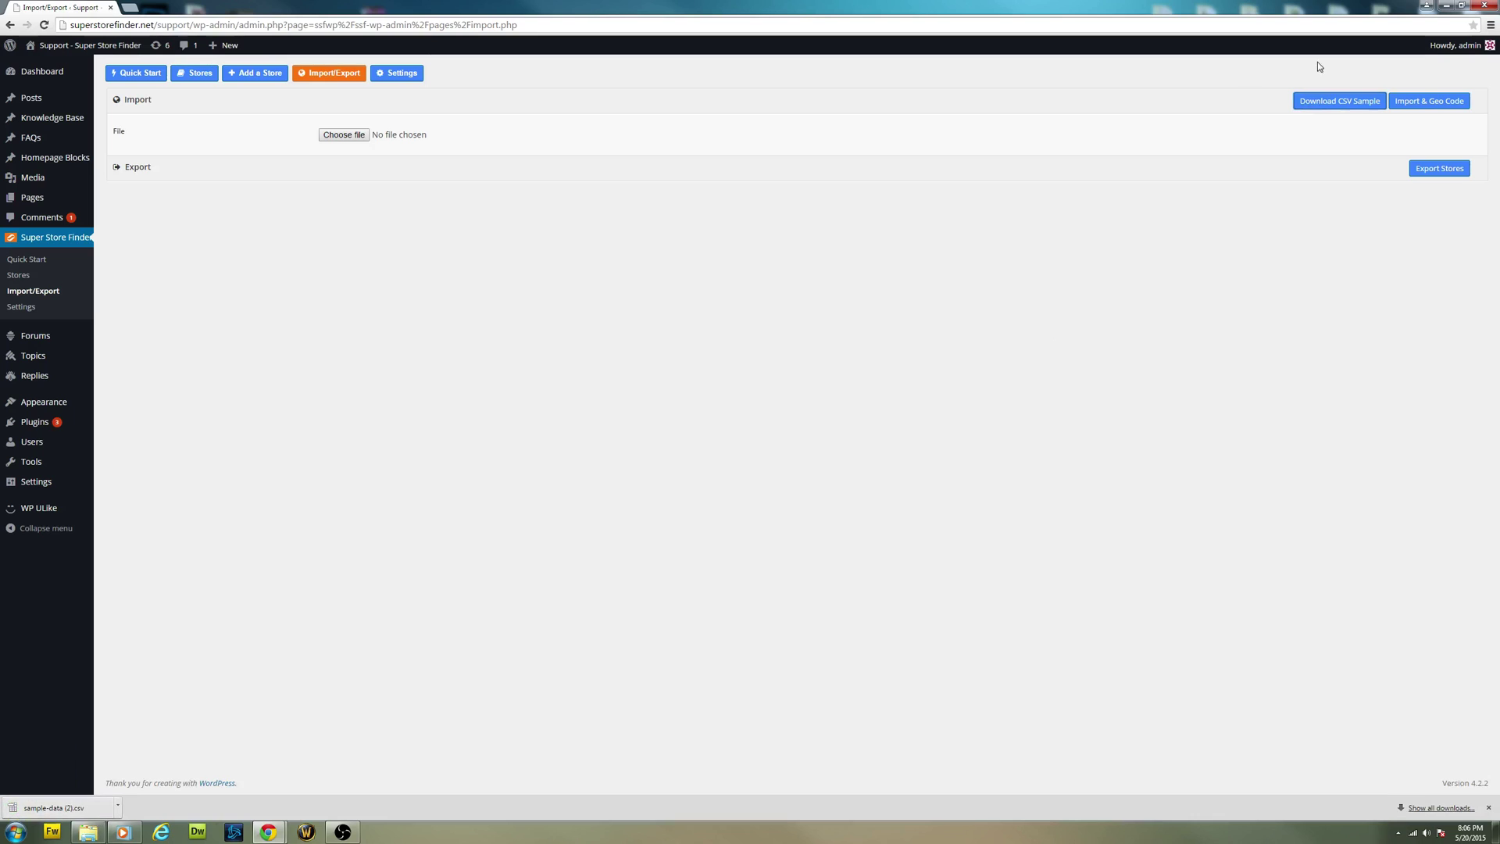
Step: Show sample-data (2).csv in its Desktop folder, then return to the WordPress import page
{"action": "left_click", "coordinate": [116, 809]}
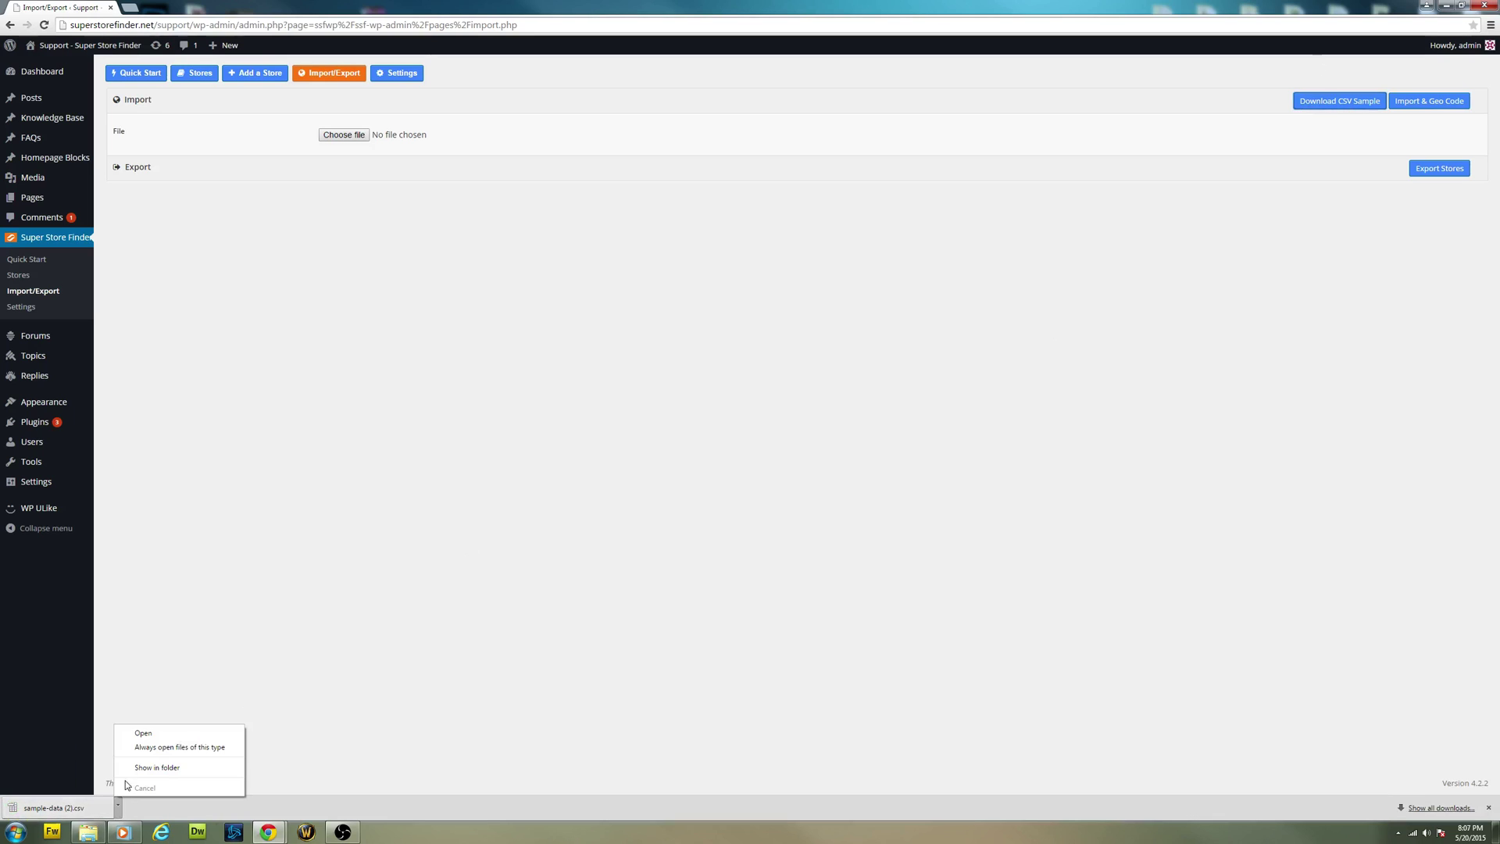
{"action": "left_click", "coordinate": [134, 766]}
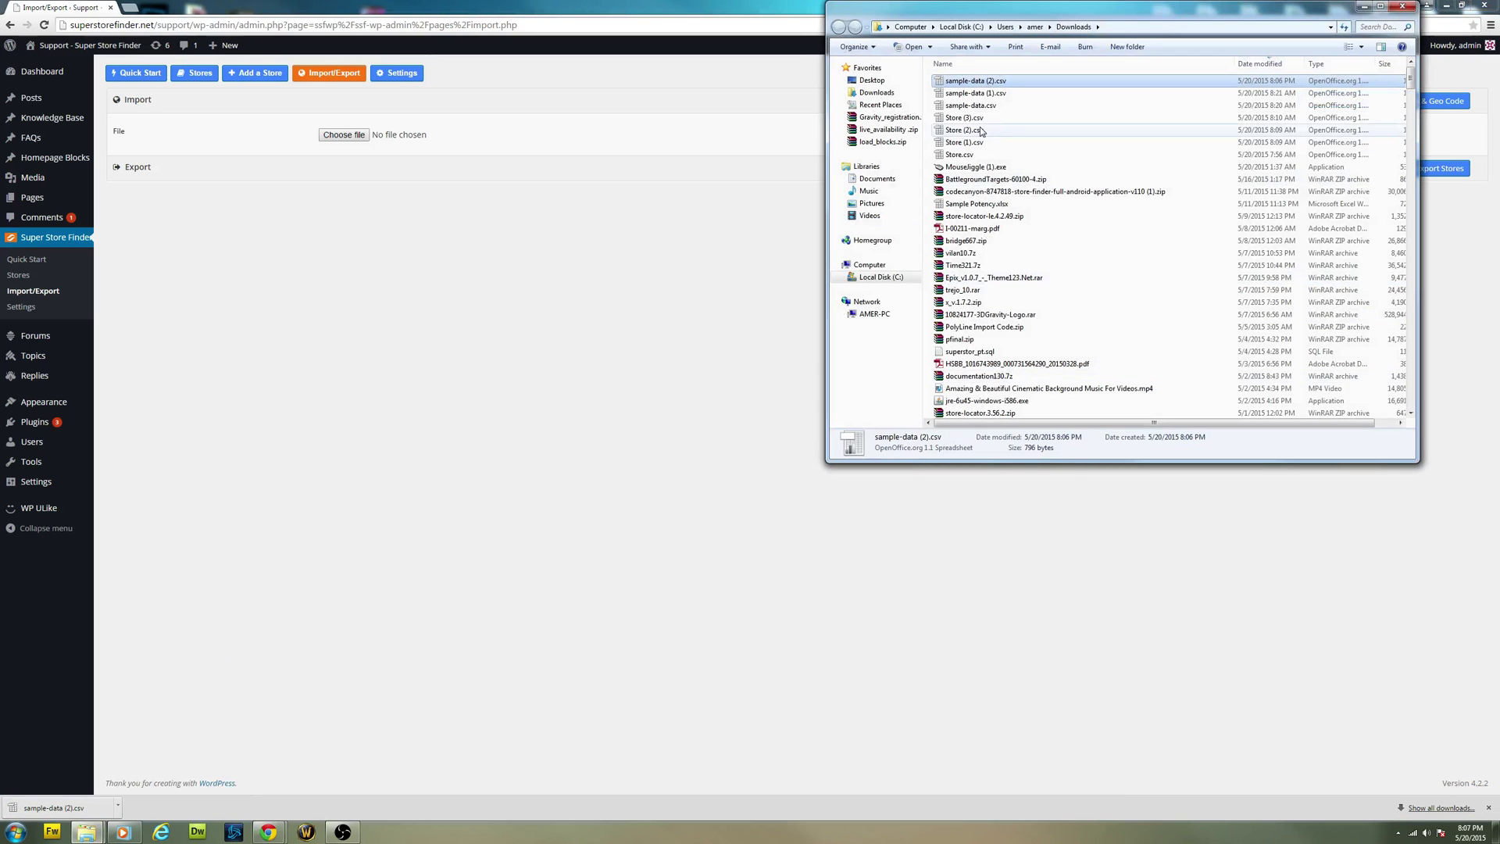
{"action": "left_click", "coordinate": [885, 82]}
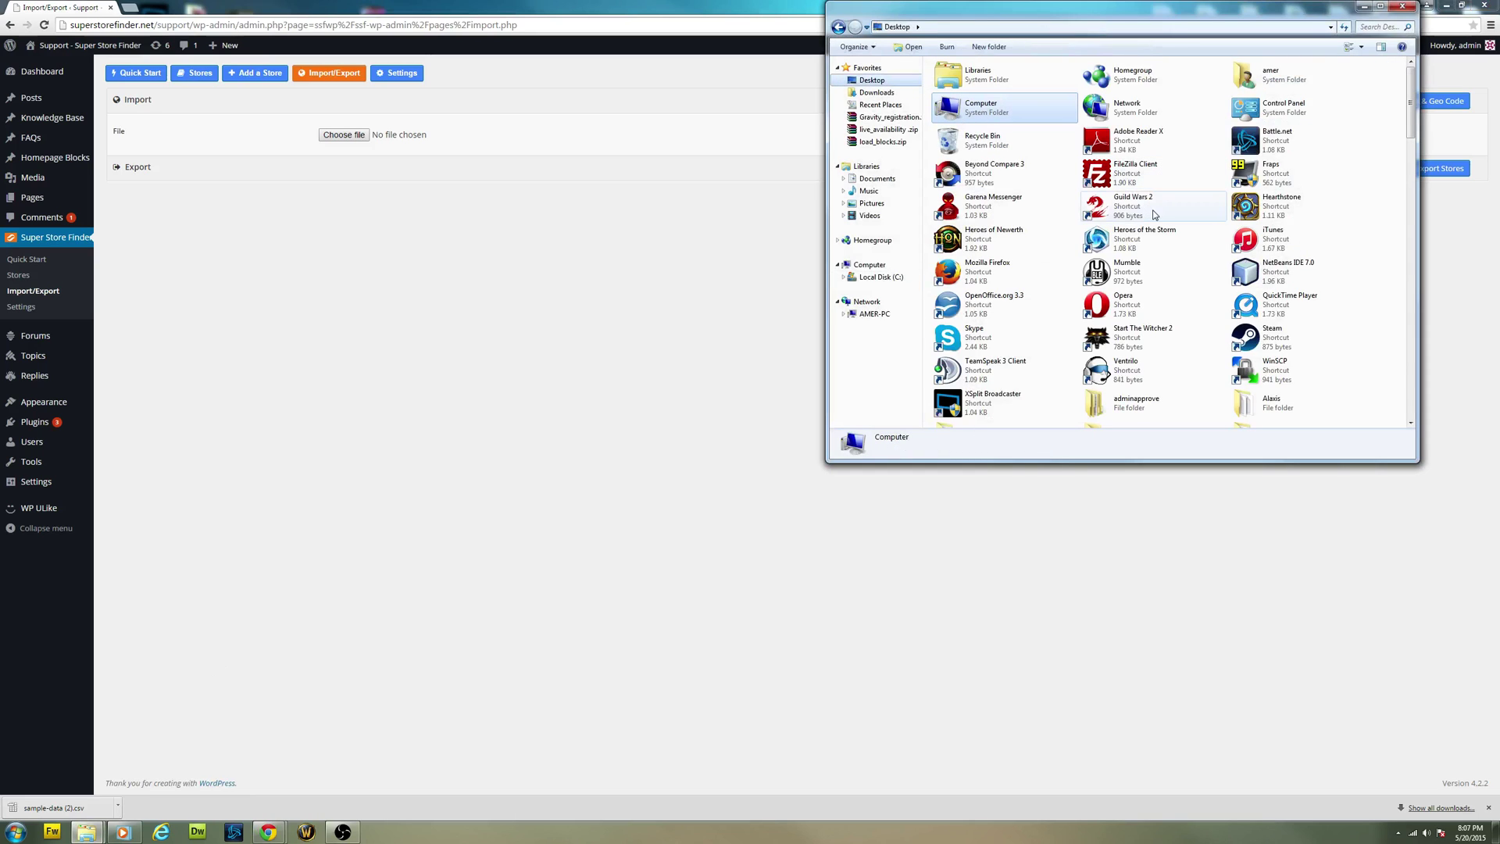
{"action": "key", "text": "End"}
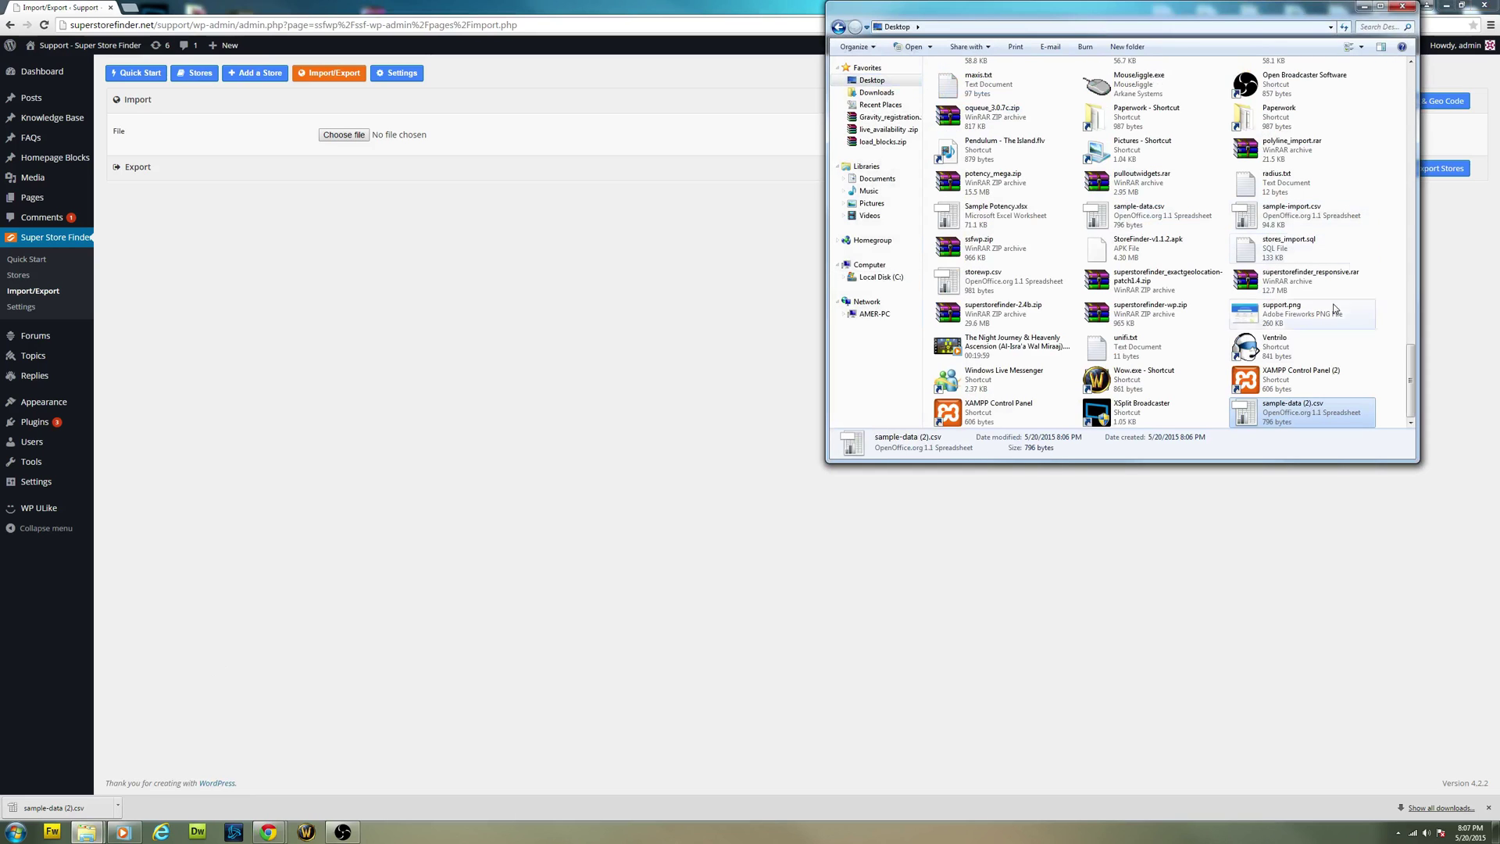
{"action": "left_click", "coordinate": [722, 289]}
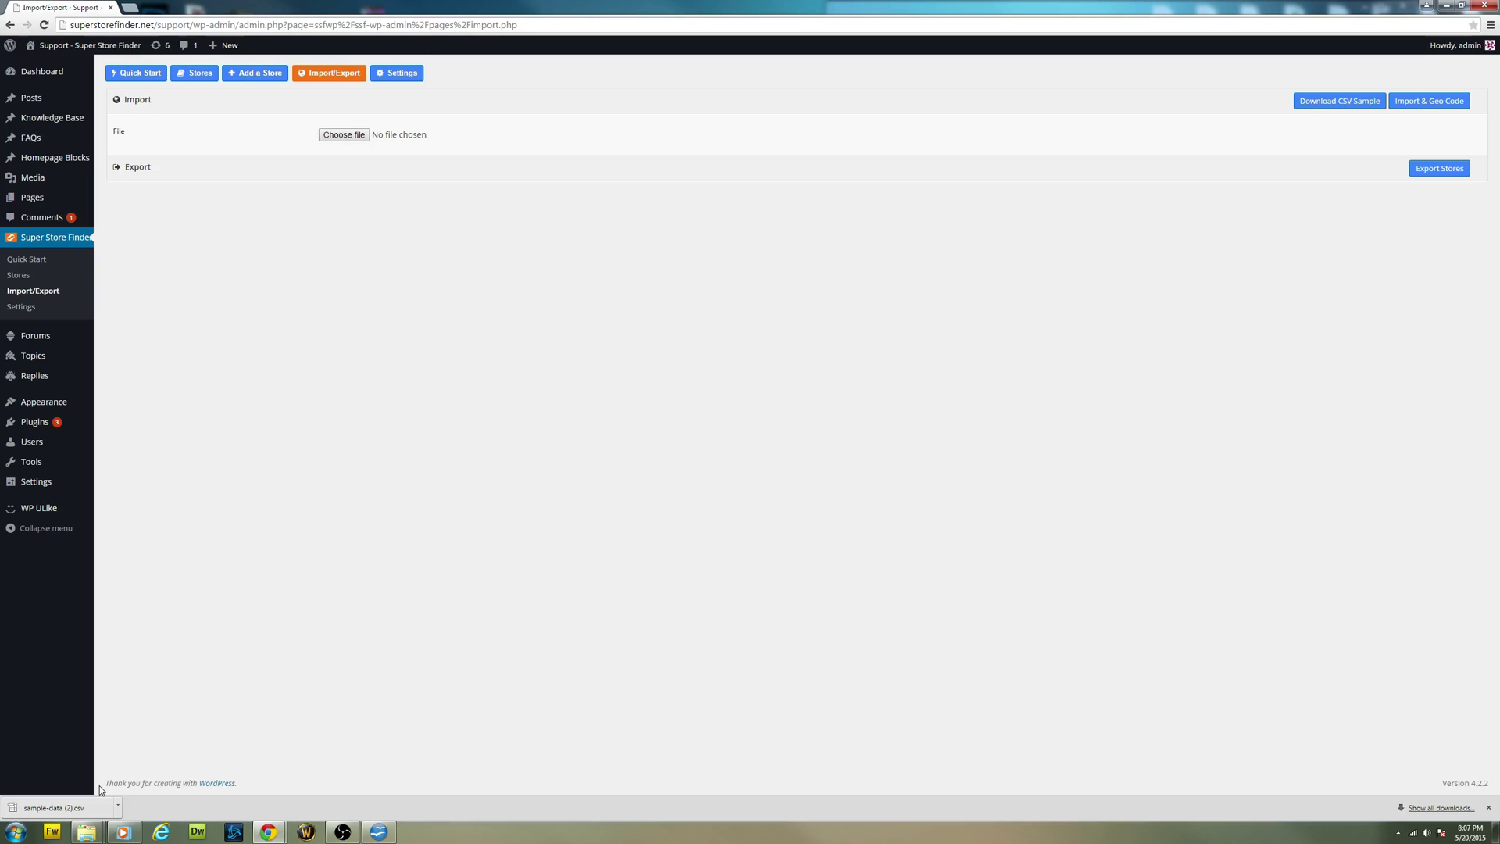
Step: Open sample-data (2).csv comma-separated in Calc and review the nine store names and addresses
{"action": "left_click", "coordinate": [379, 833]}
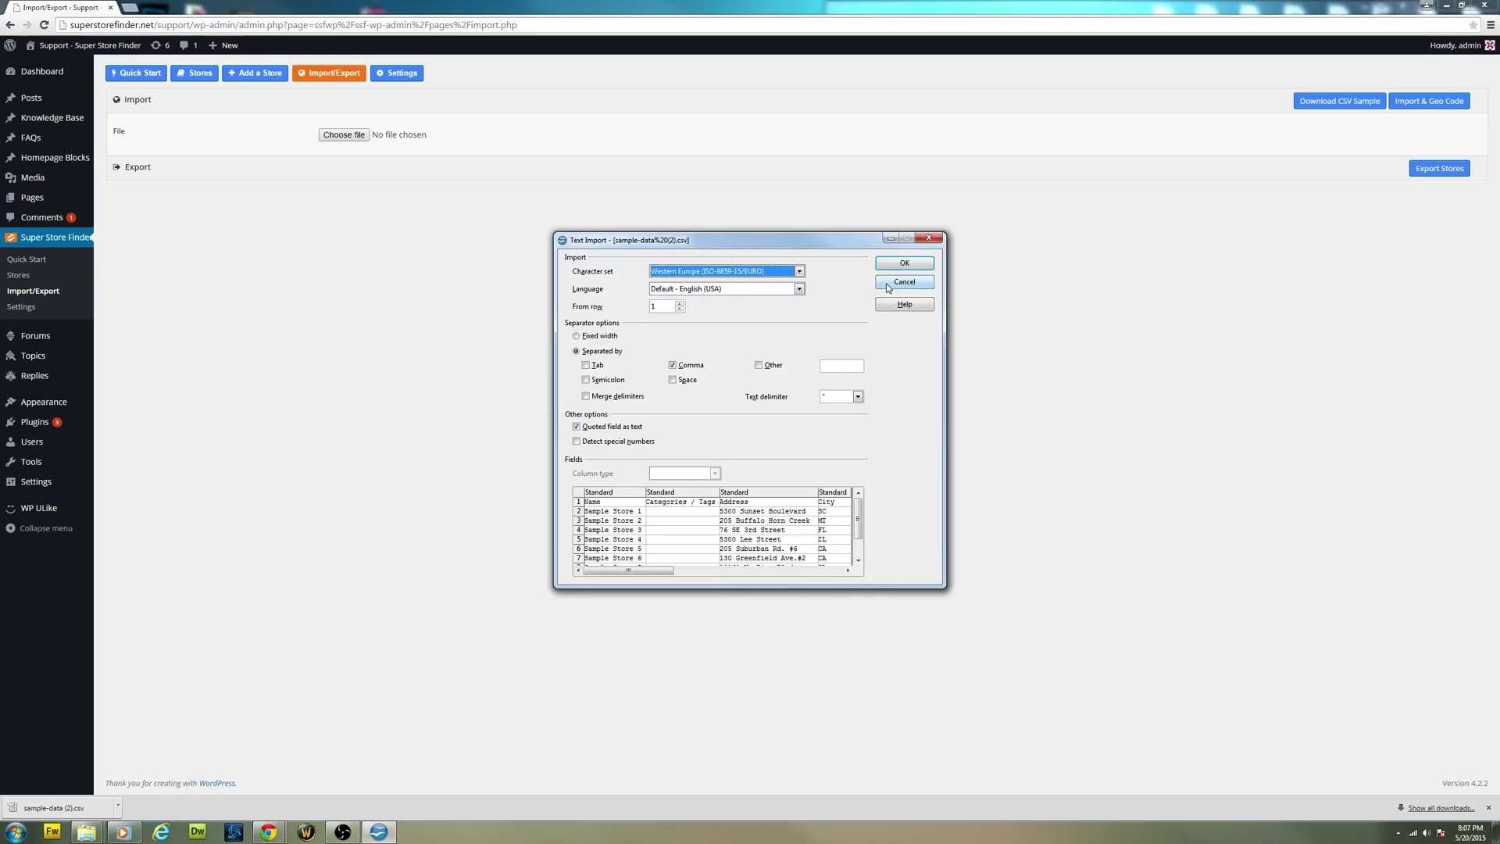
{"action": "left_click", "coordinate": [902, 264]}
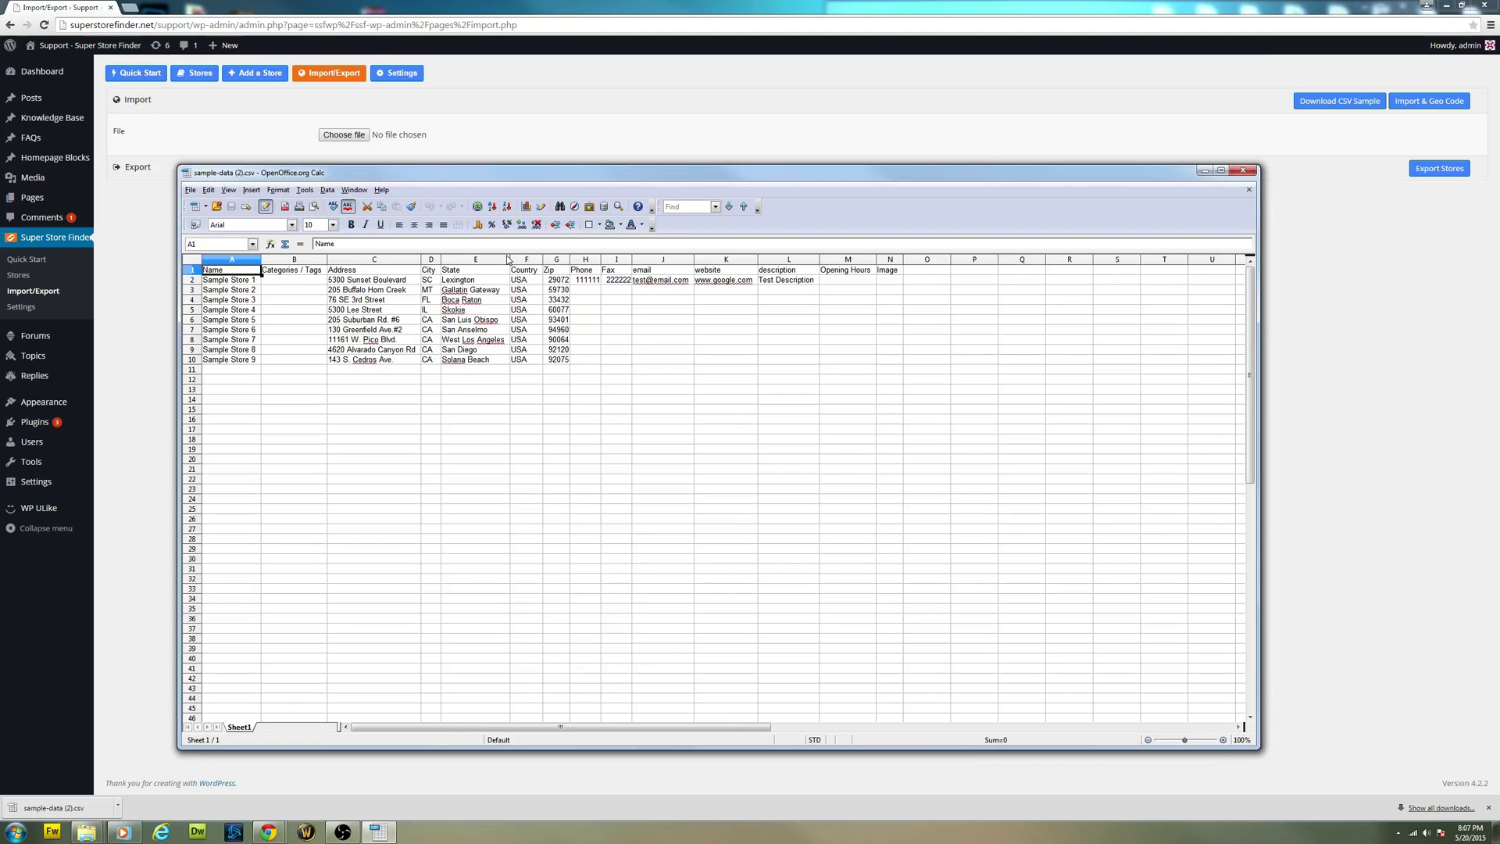
{"action": "left_click_drag", "start_coordinate": [444, 176], "coordinate": [449, 135]}
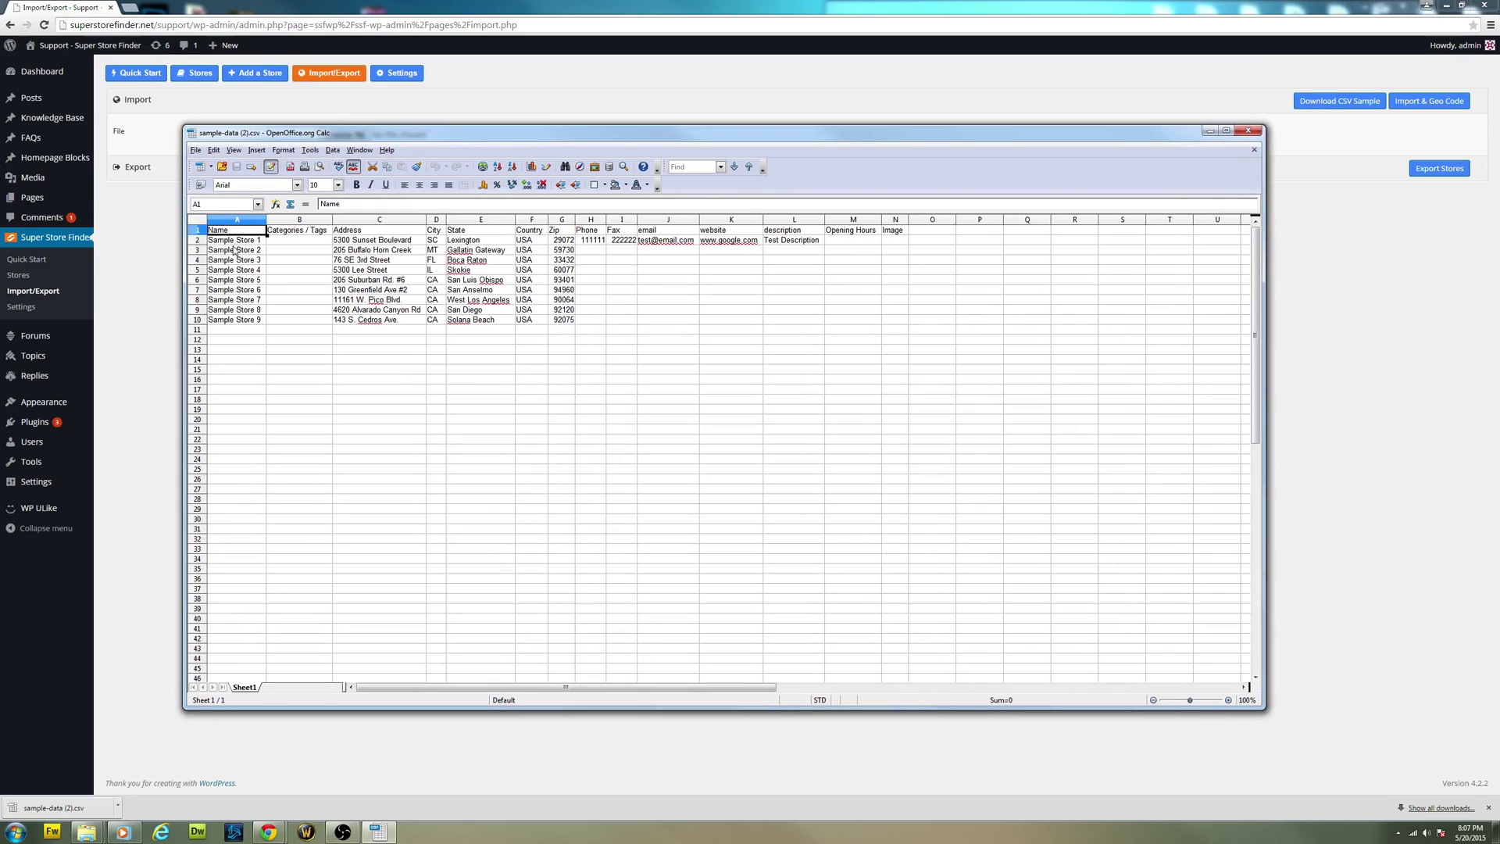
{"action": "left_click_drag", "start_coordinate": [237, 243], "coordinate": [250, 320]}
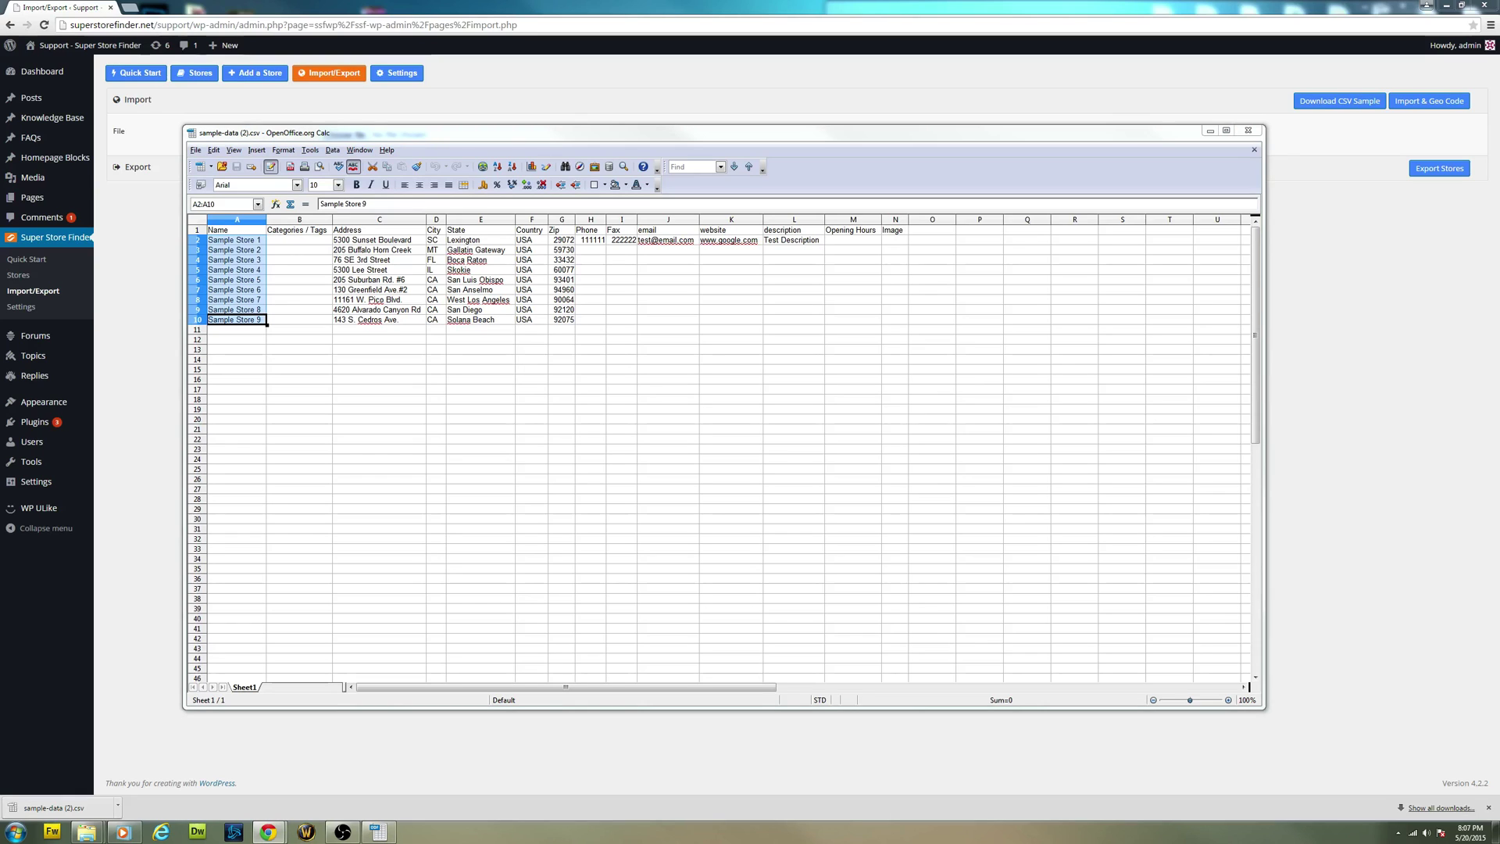
{"action": "left_click", "coordinate": [362, 309]}
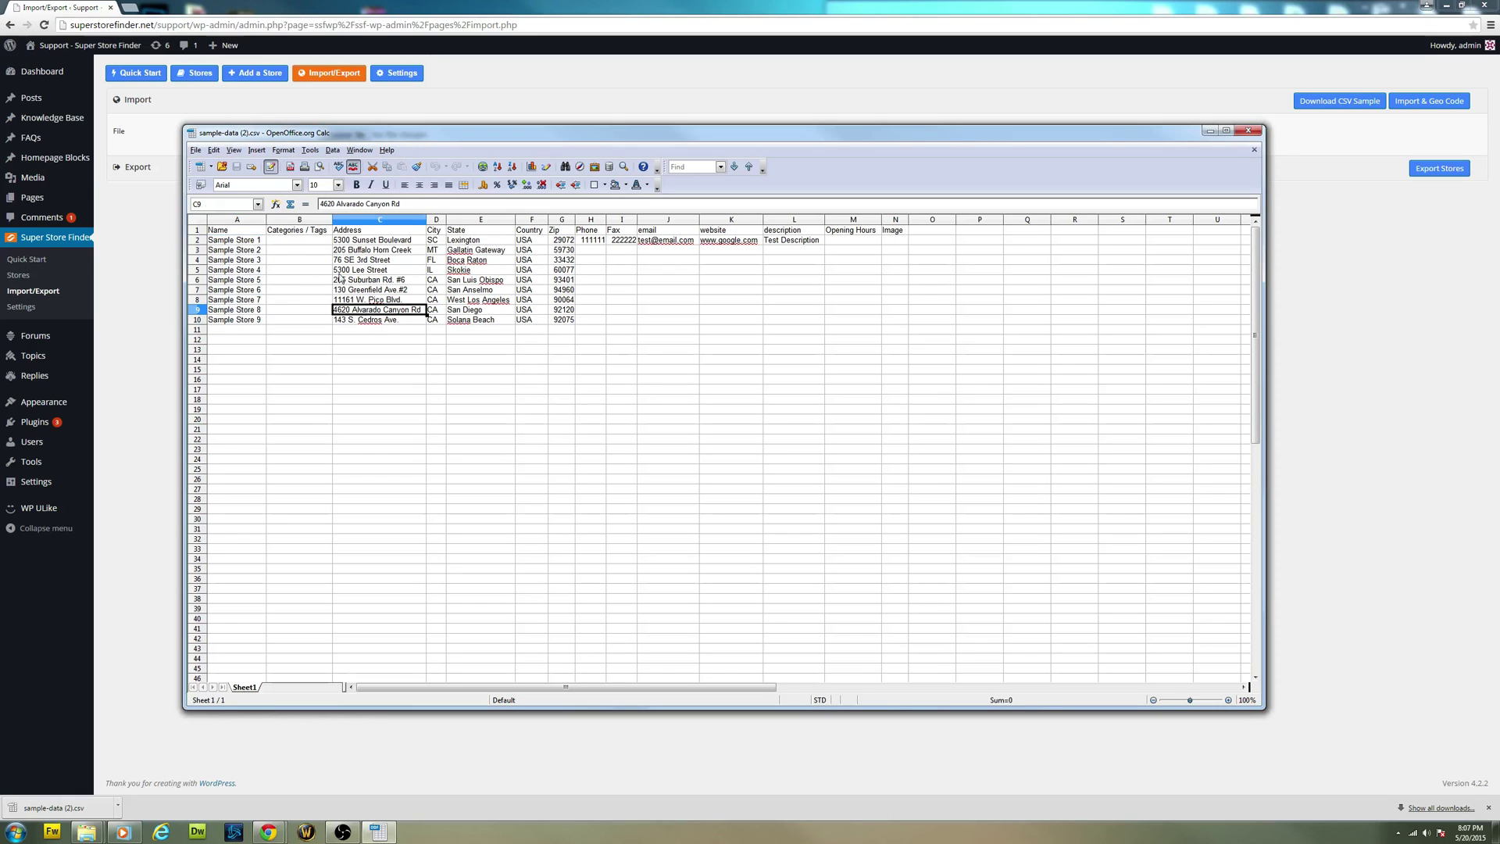
{"action": "left_click", "coordinate": [305, 241]}
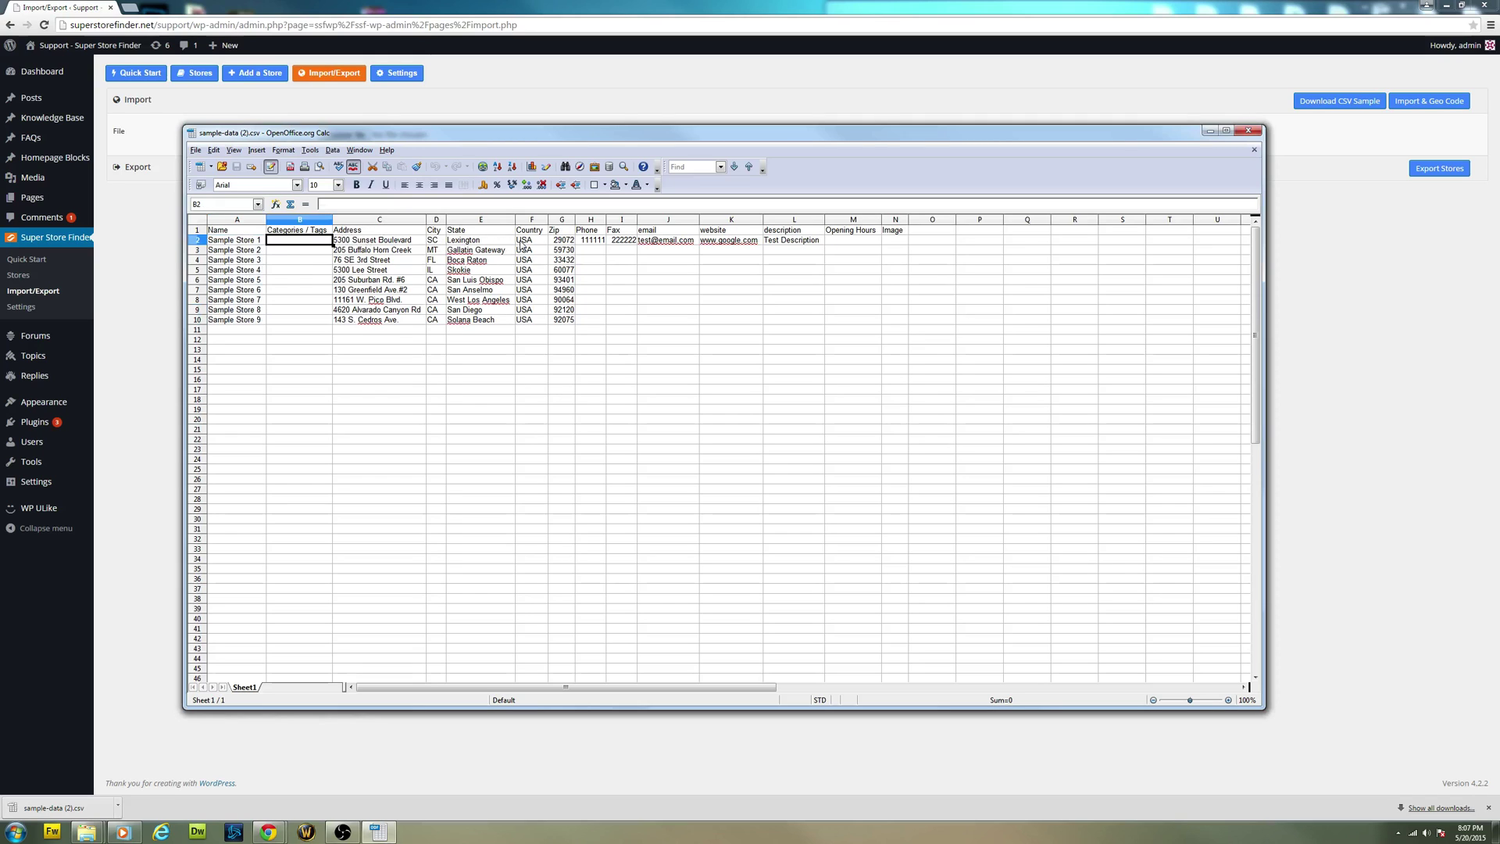
Step: Open sample-data (2).csv in Notepad++, select all its text, then minimize the editor
{"action": "left_click", "coordinate": [104, 831]}
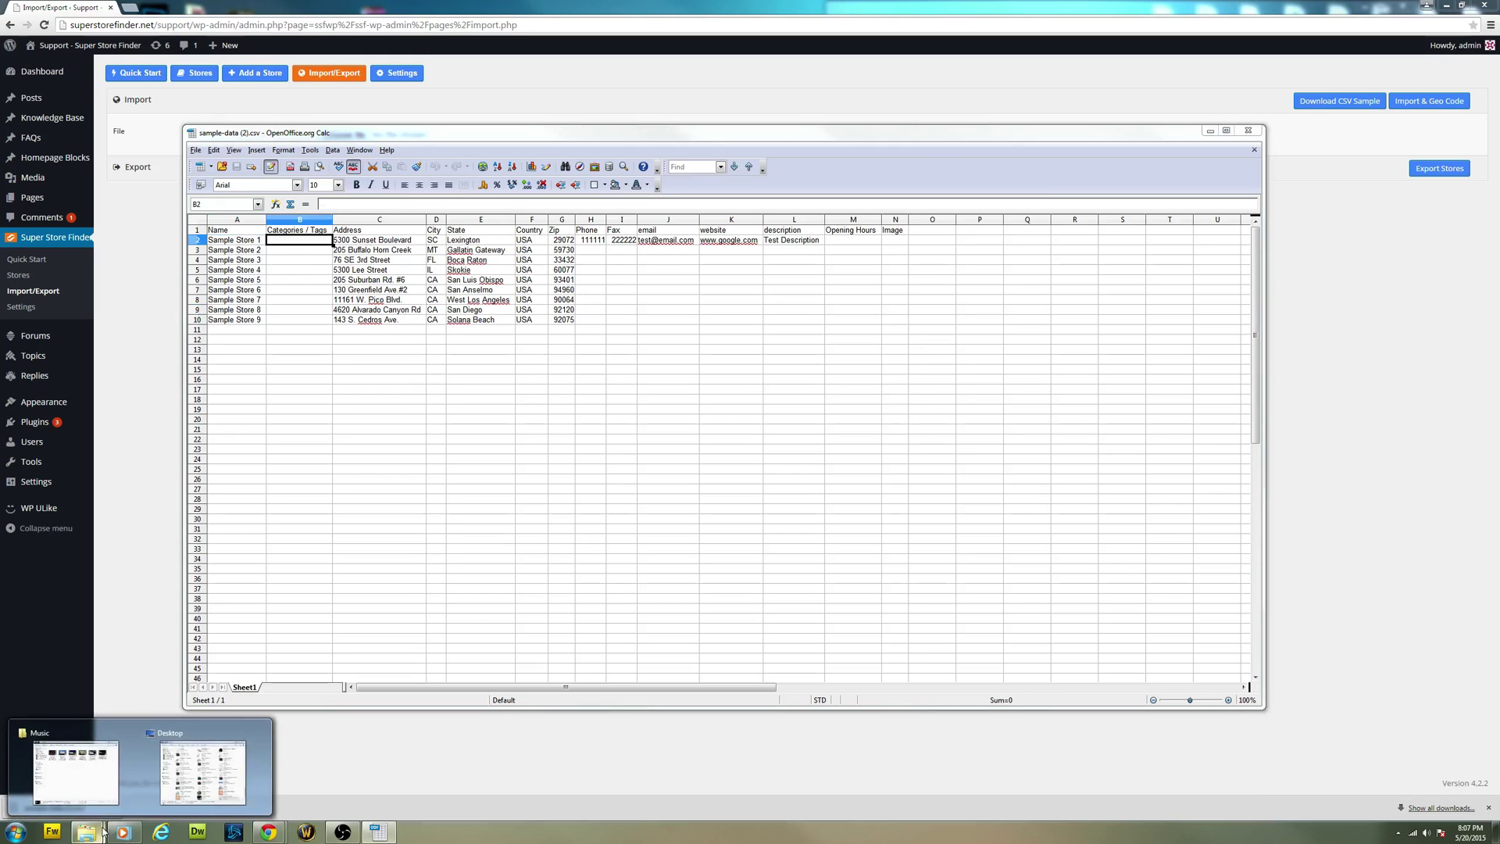
{"action": "left_click", "coordinate": [203, 765]}
{"action": "right_click", "coordinate": [1270, 415]}
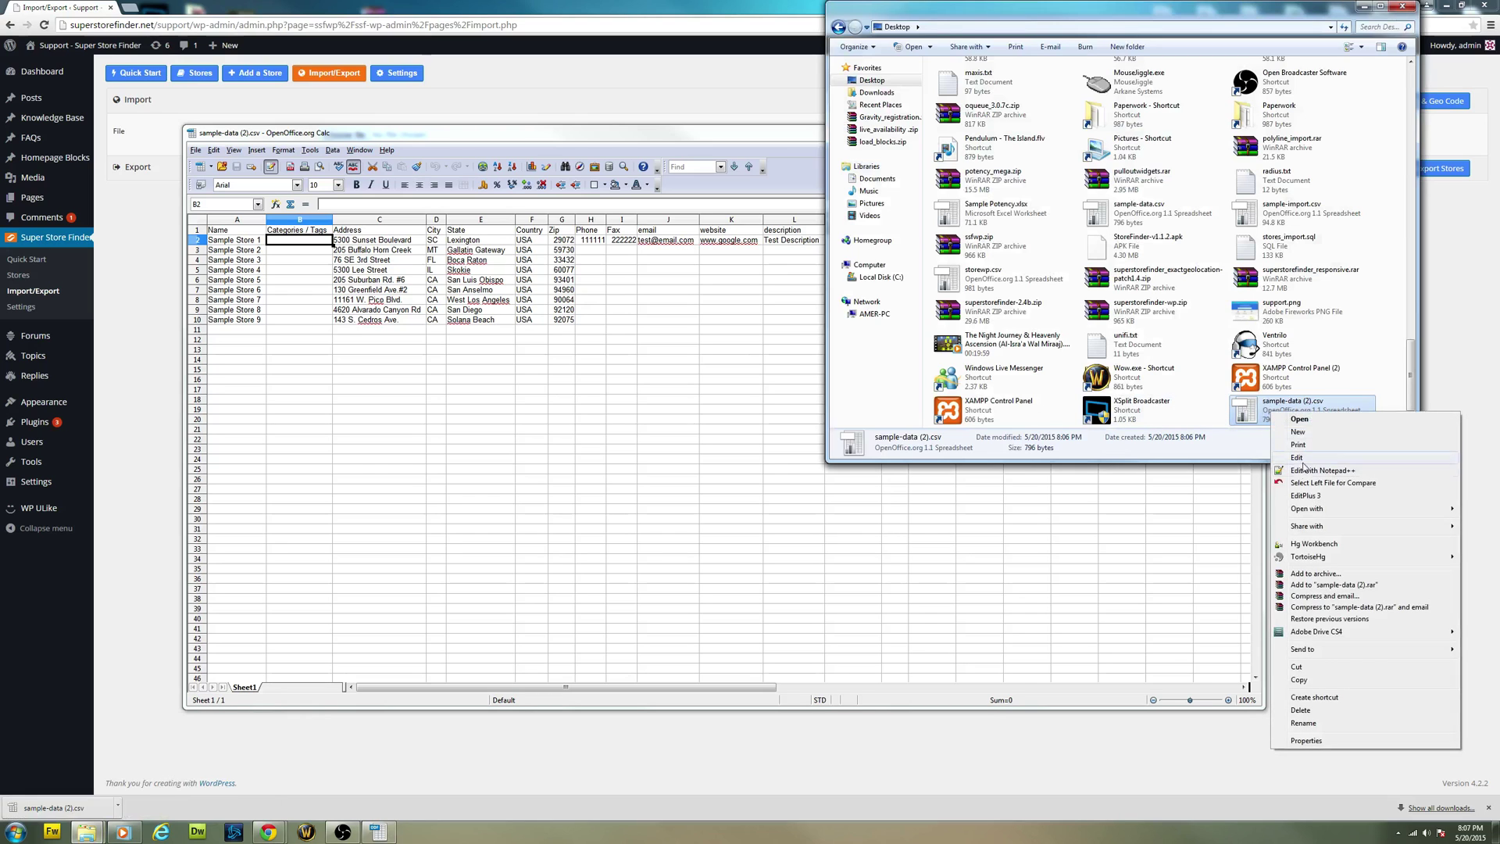
{"action": "left_click", "coordinate": [1322, 470]}
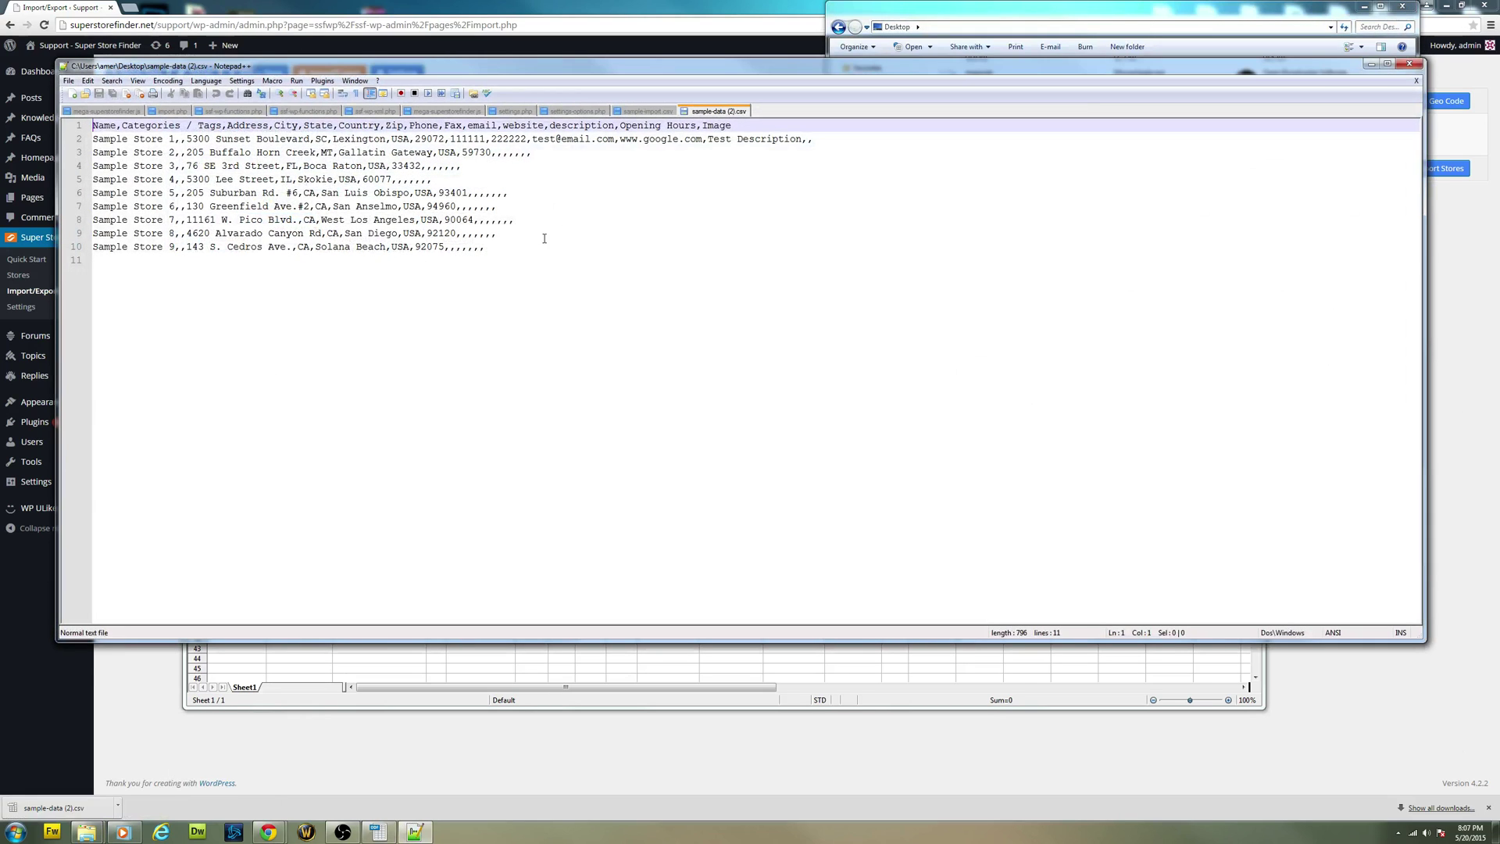
{"action": "left_click_drag", "start_coordinate": [592, 264], "coordinate": [91, 119]}
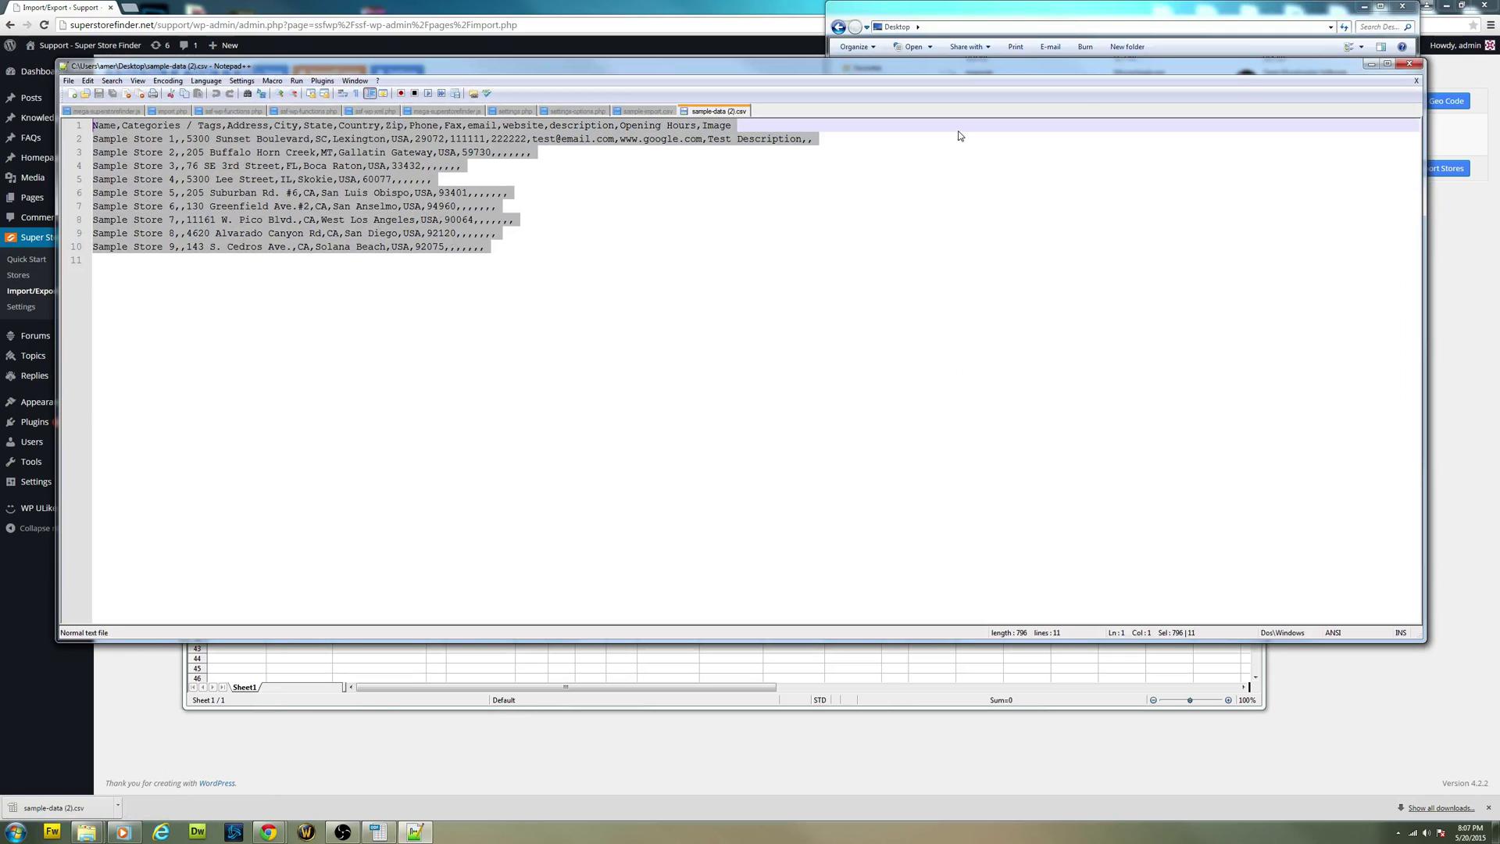
{"action": "left_click", "coordinate": [1372, 64]}
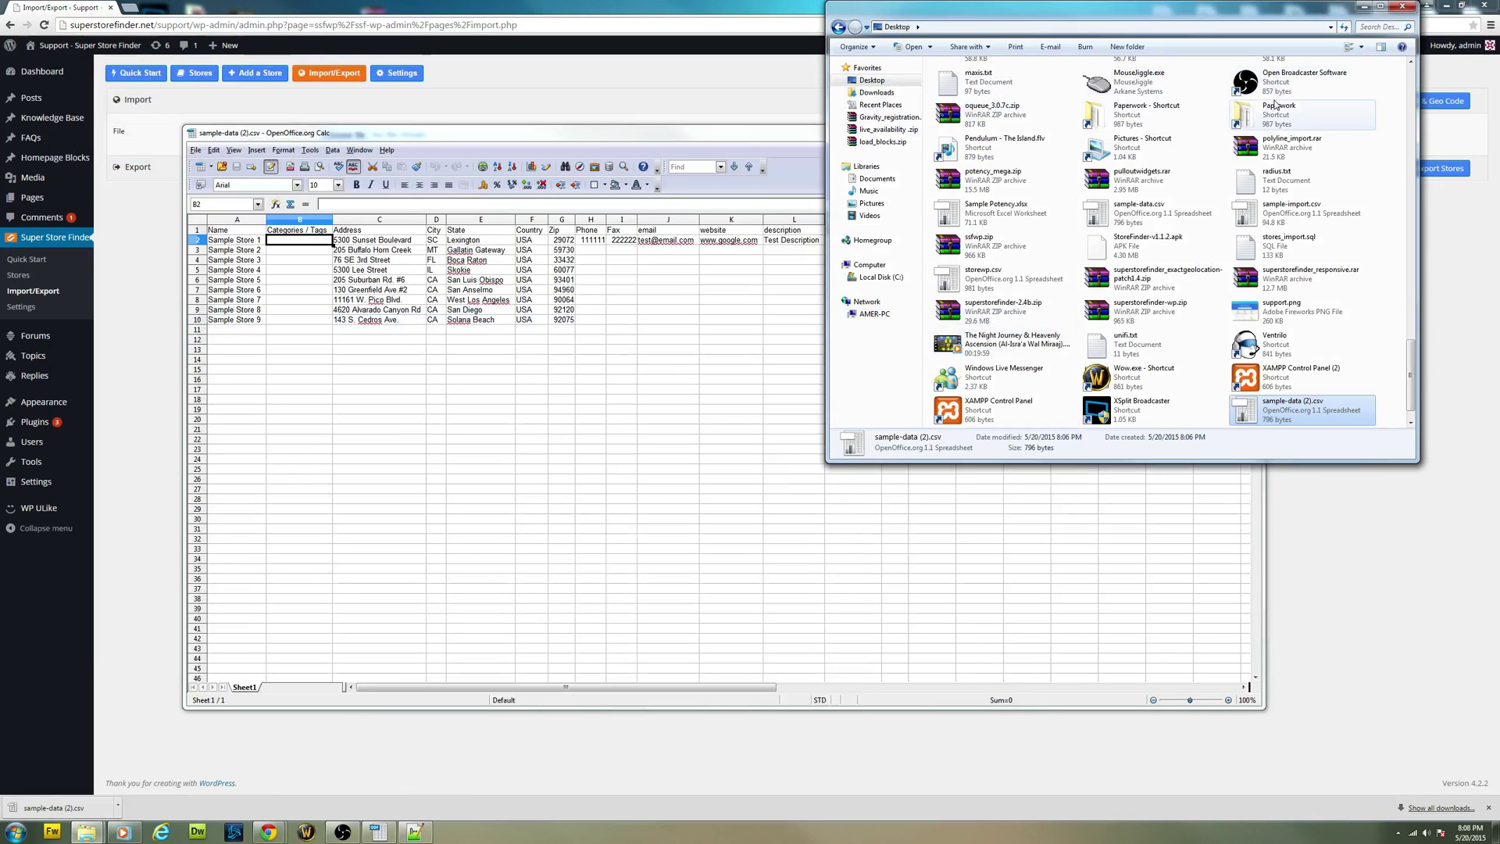
Step: Check that the Stores list is empty, then go back to Import/Export
{"action": "left_click", "coordinate": [1210, 130]}
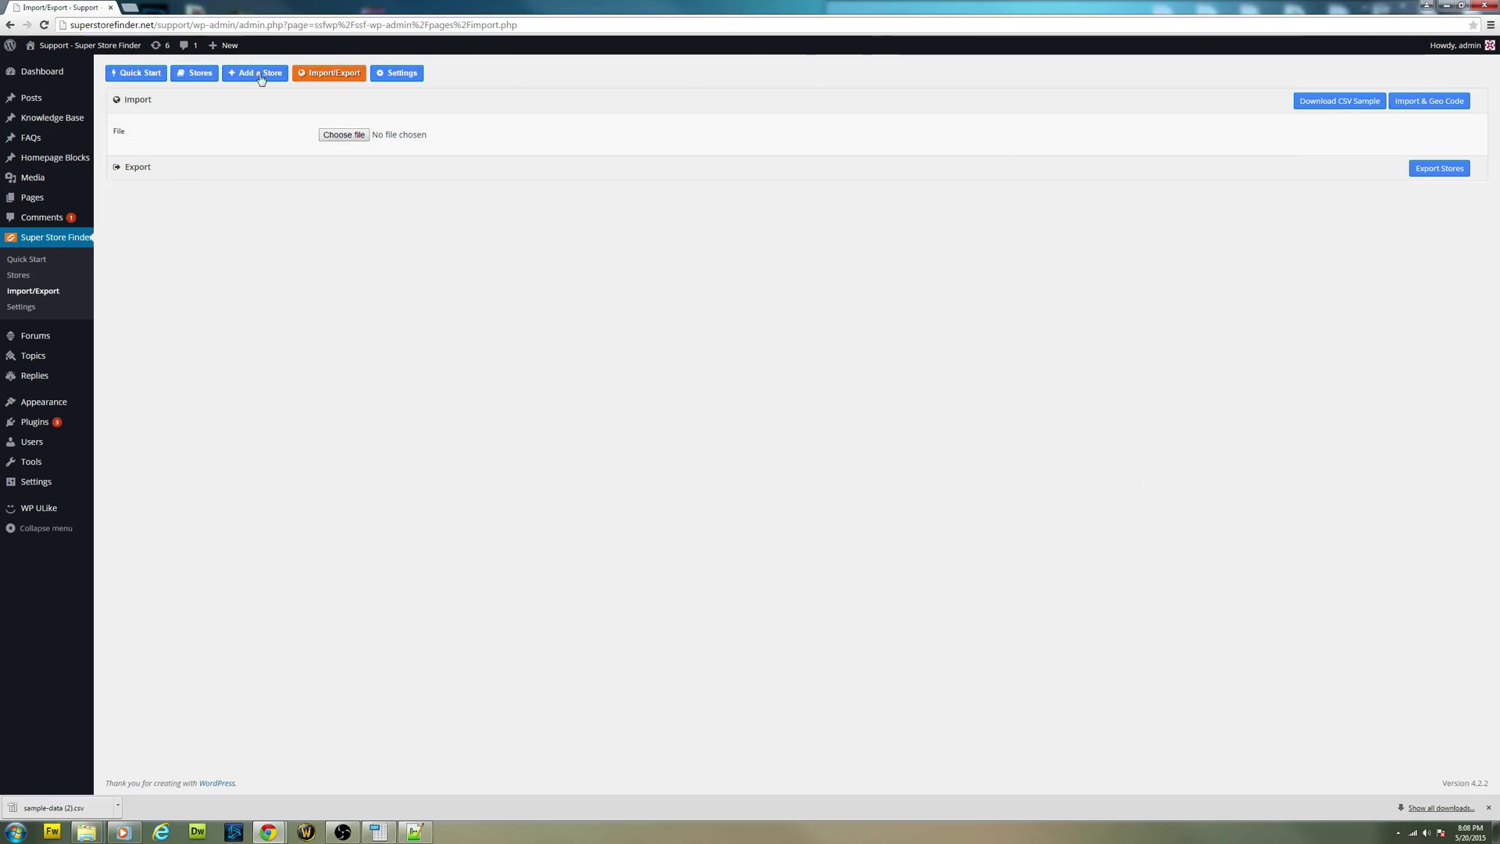
{"action": "left_click", "coordinate": [194, 73]}
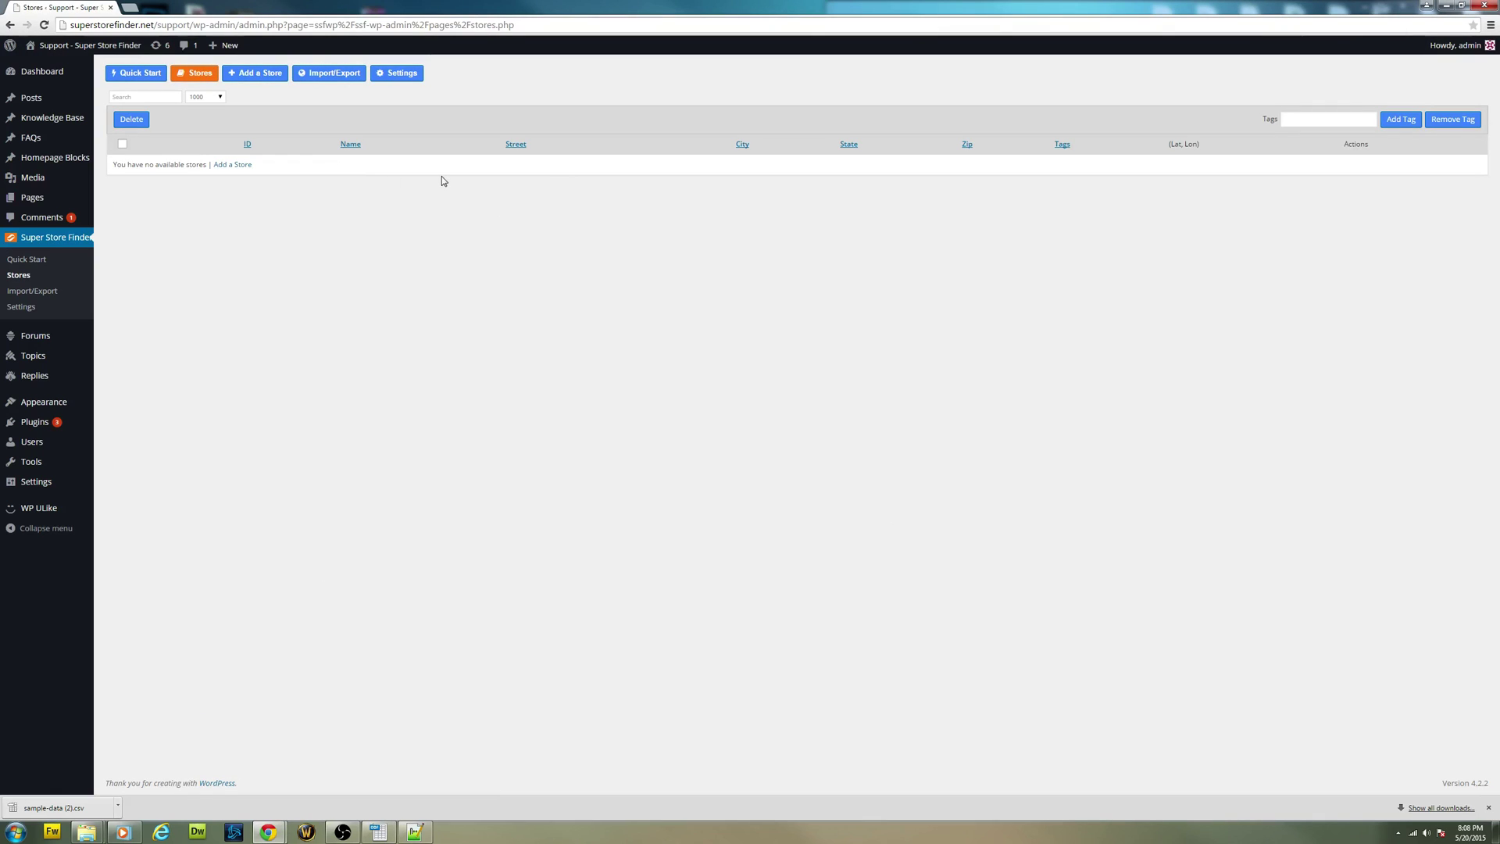
{"action": "left_click", "coordinate": [322, 81]}
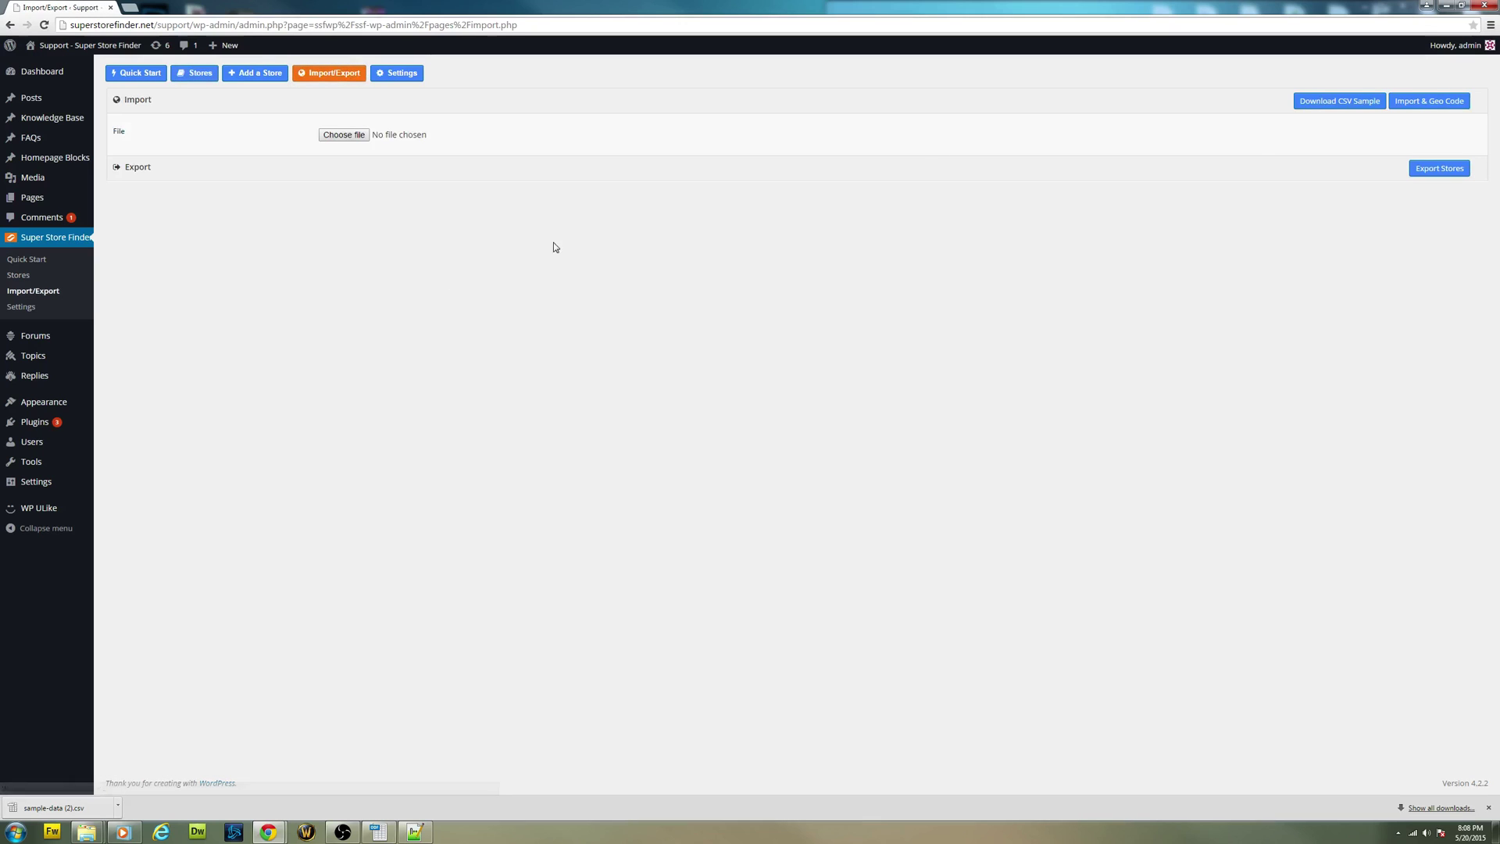
Step: Choose sample-data (2).csv, run Import & Geo Code, and open the resulting store list
{"action": "left_click", "coordinate": [344, 134]}
{"action": "left_click_drag", "start_coordinate": [309, 74], "coordinate": [326, 321]}
{"action": "double_click", "coordinate": [195, 284]}
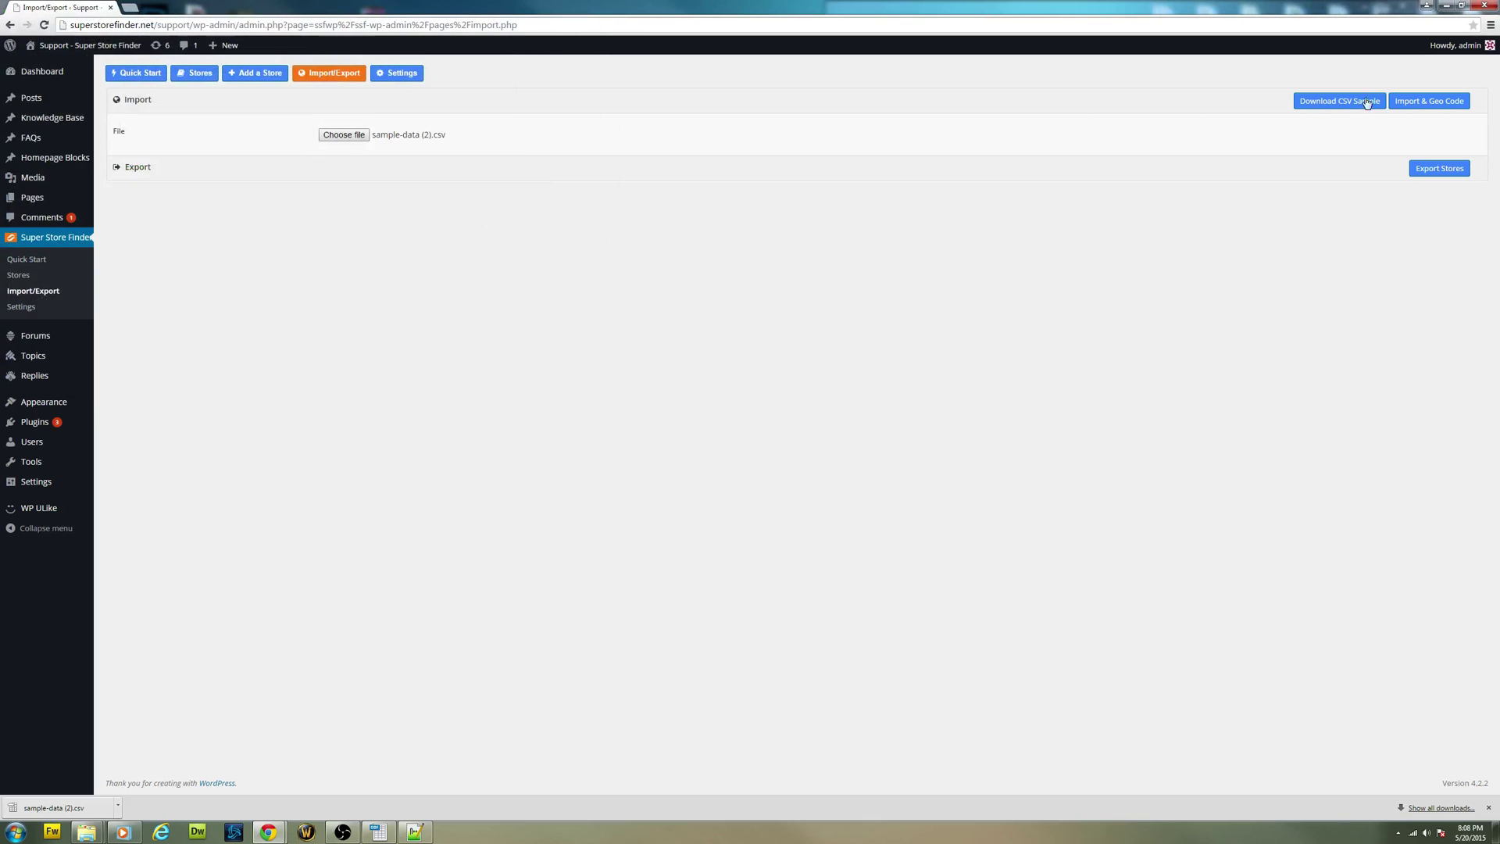
{"action": "left_click", "coordinate": [1407, 101]}
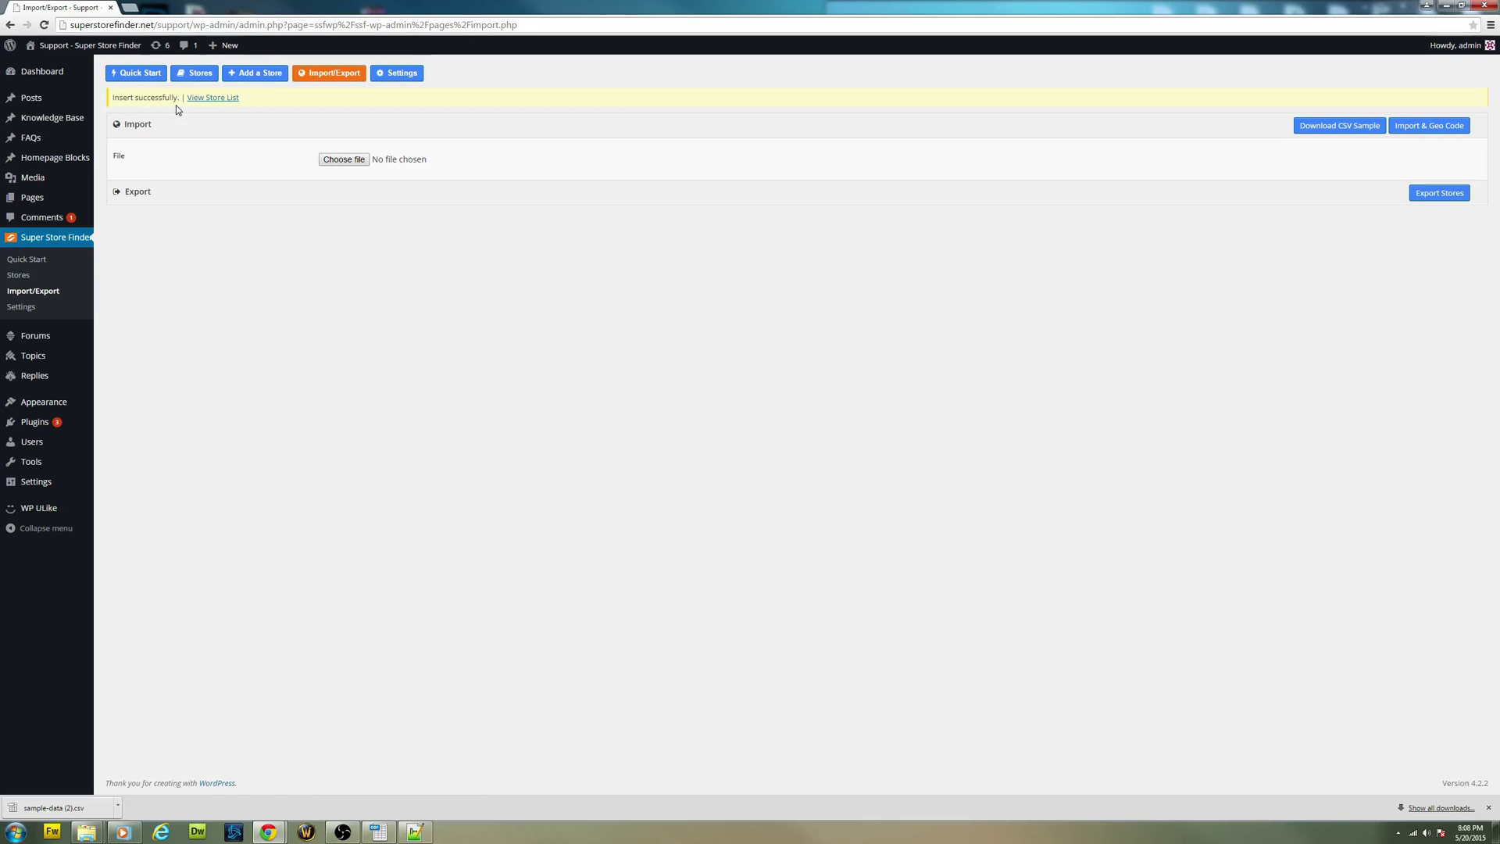
{"action": "left_click", "coordinate": [211, 98]}
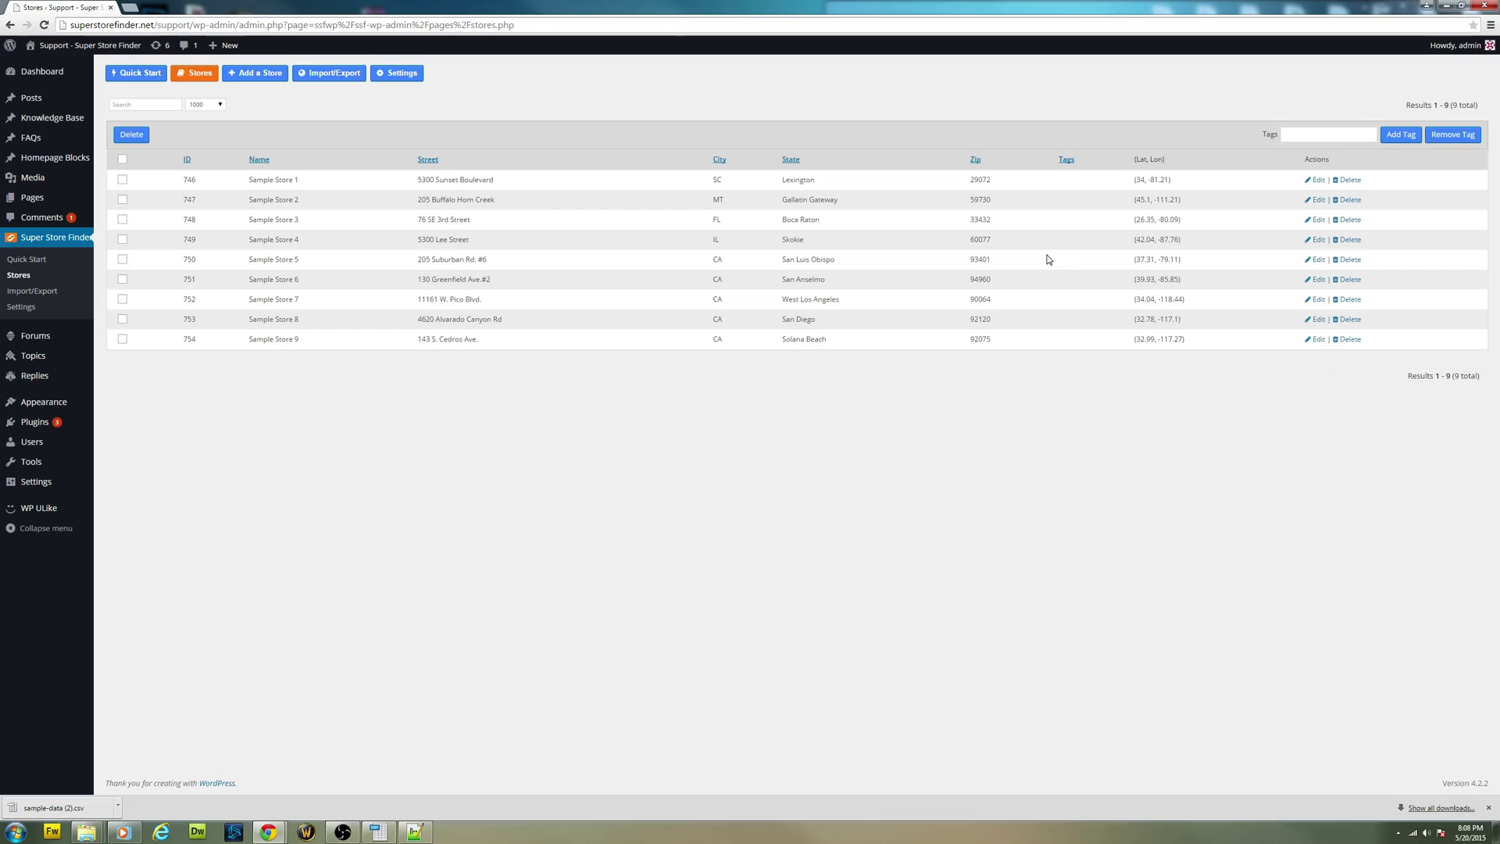
Step: Confirm nine stores (Results 1-9) with coordinates, then return to Import/Export
{"action": "left_click", "coordinate": [332, 73]}
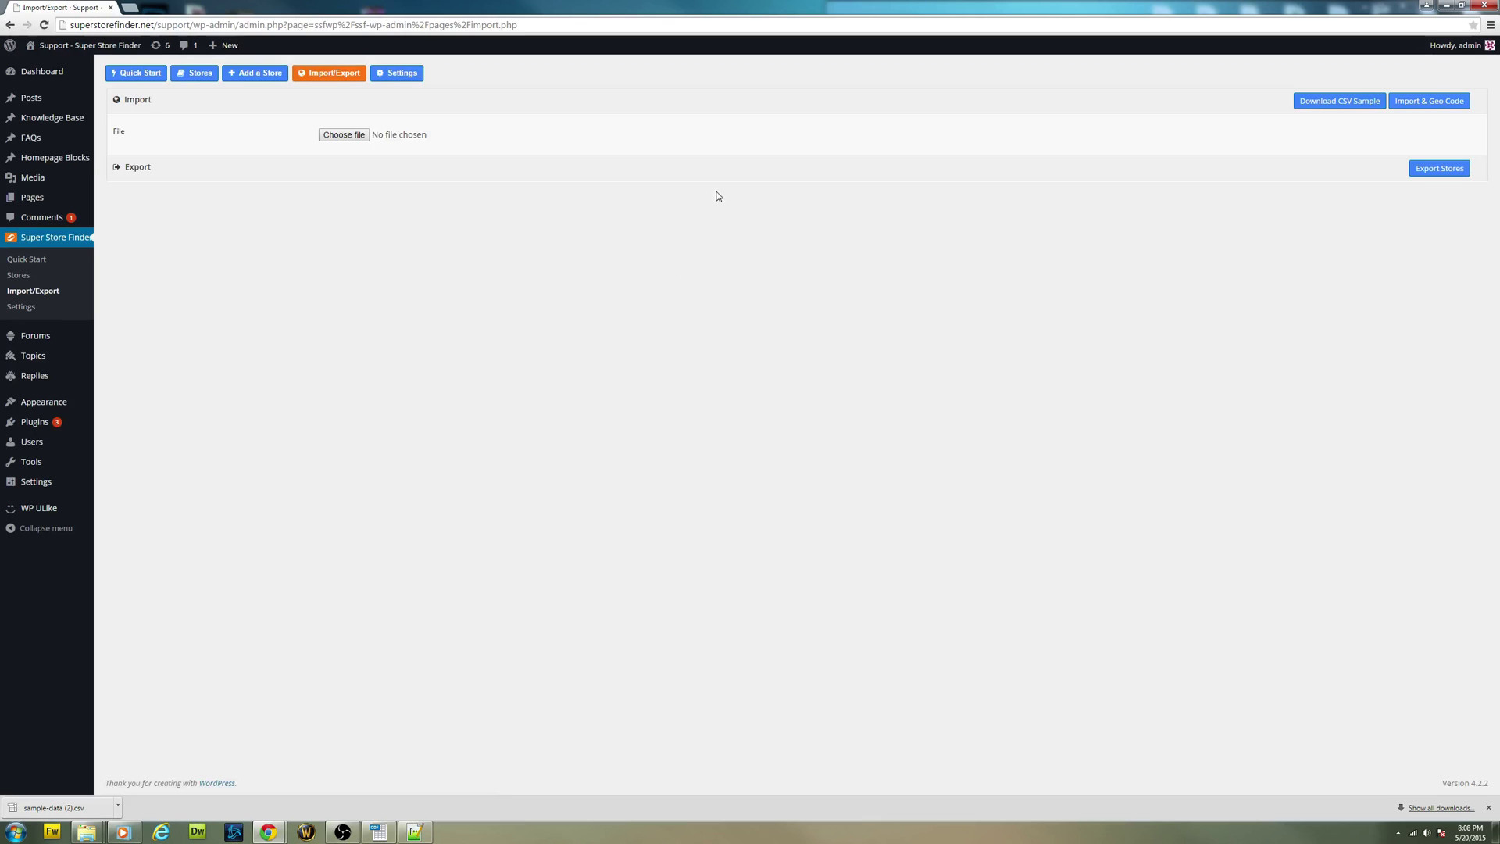
Step: Export all stores to Store (4).csv and open the downloaded file
{"action": "left_click", "coordinate": [1443, 173]}
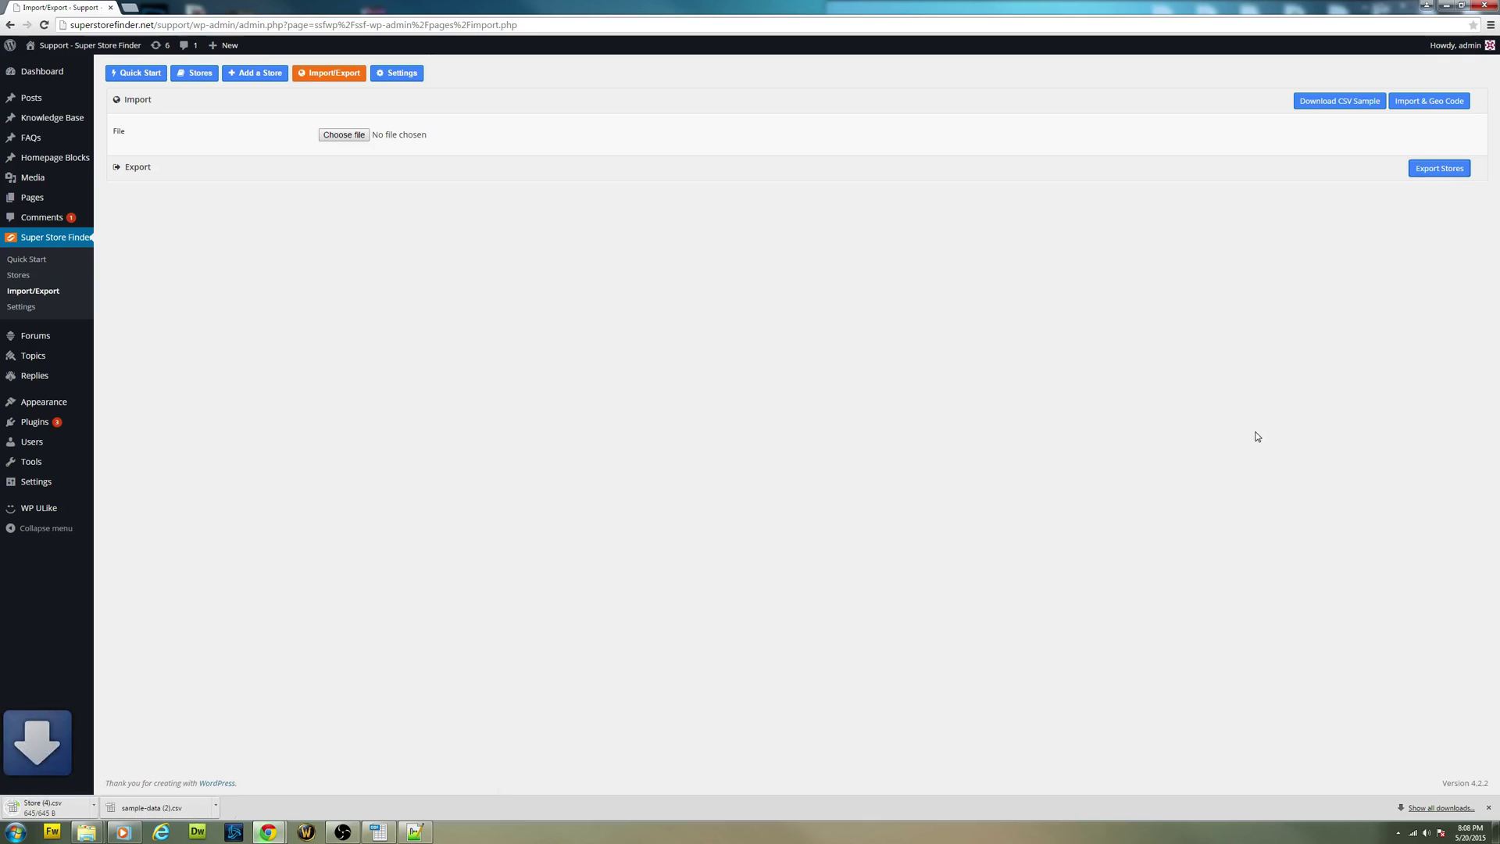
{"action": "left_click", "coordinate": [57, 805]}
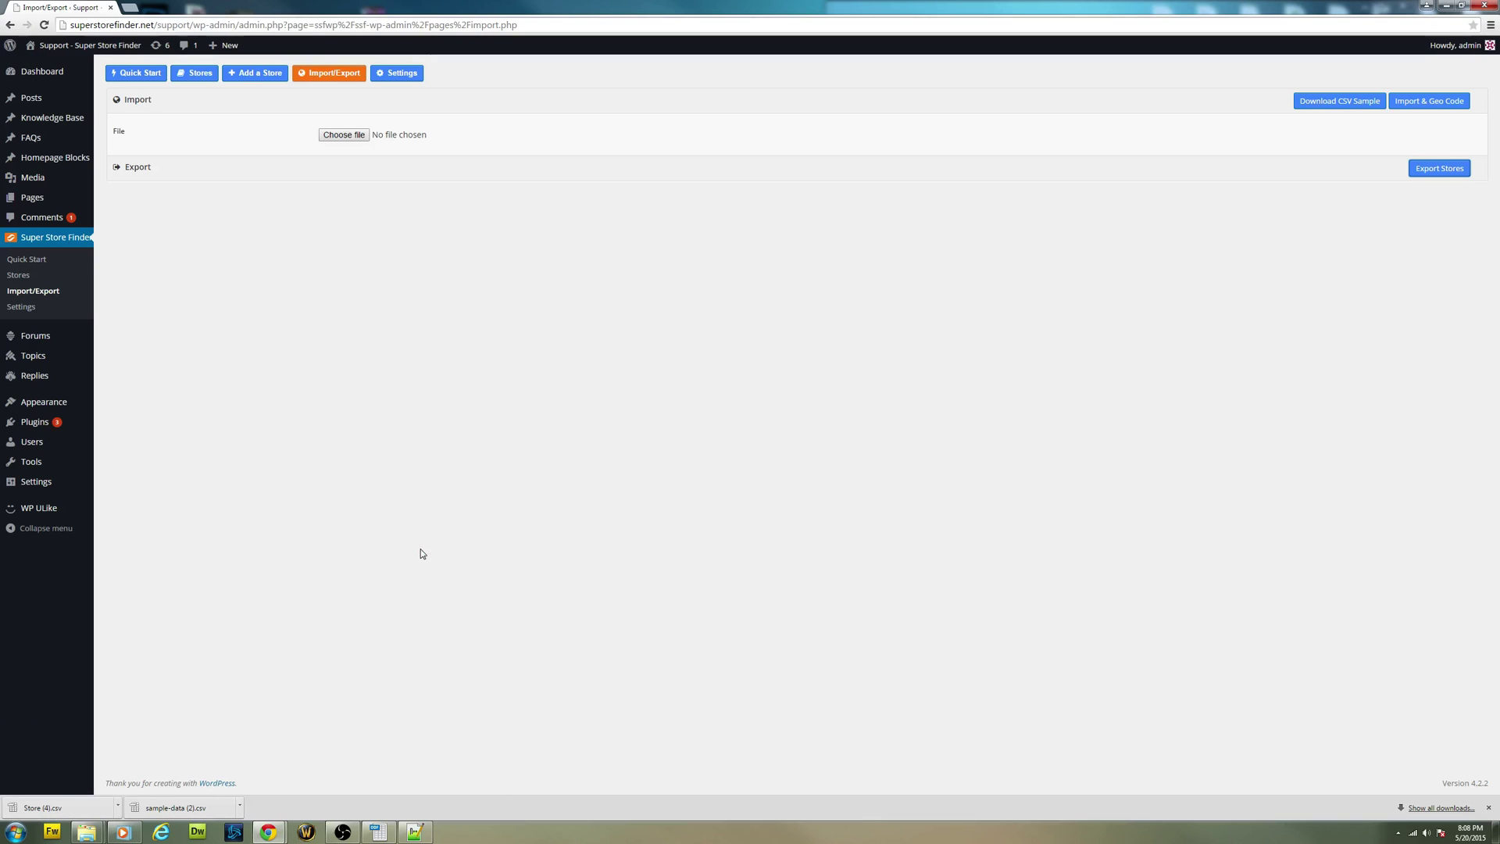
Step: Open Store (4).csv in Calc, compare it with sample-data (2).csv, then close both sheets
{"action": "left_click", "coordinate": [379, 834]}
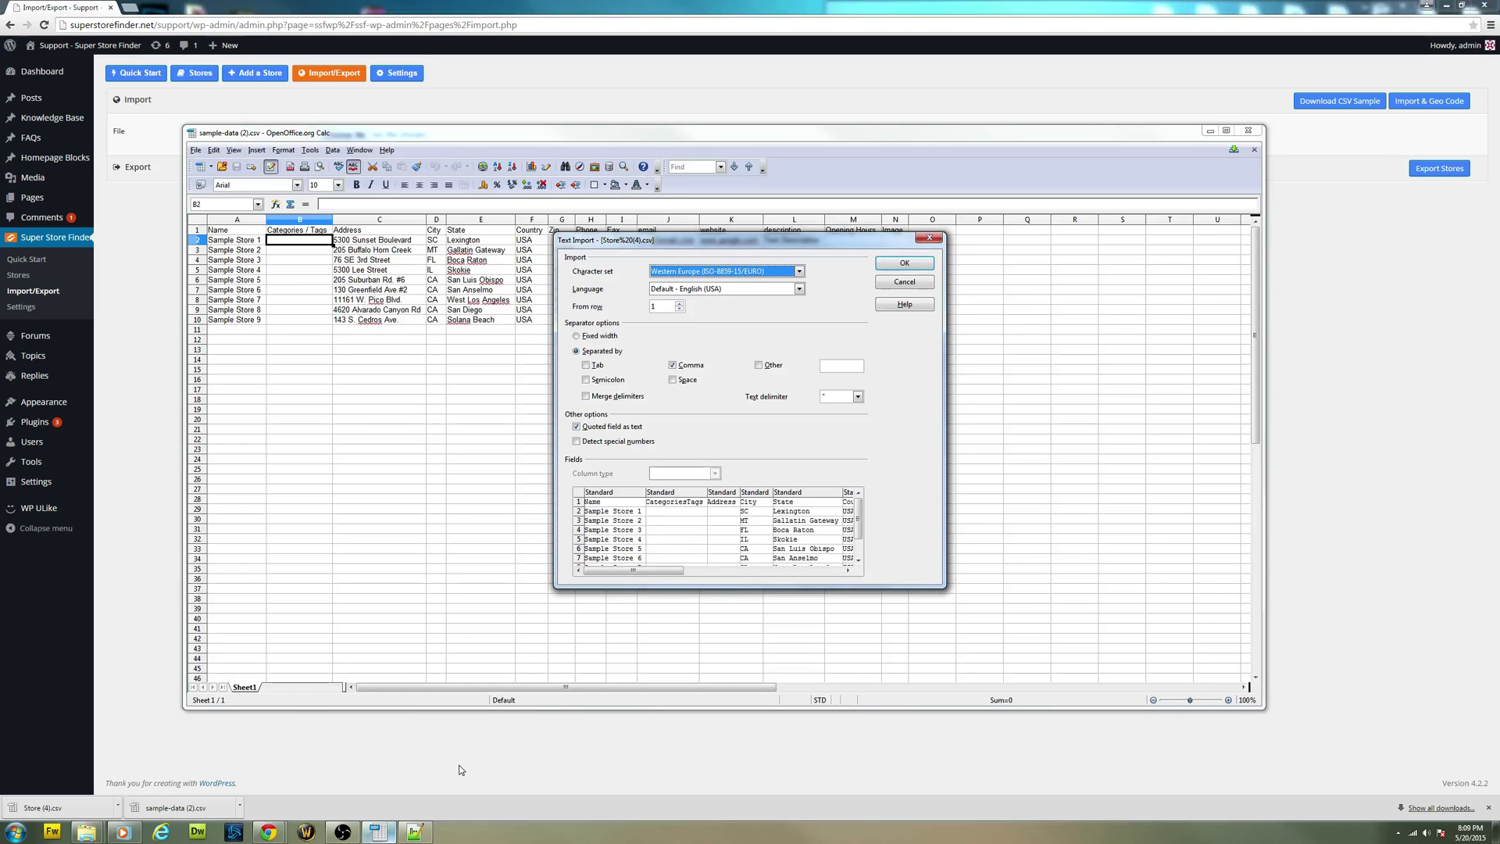
{"action": "left_click", "coordinate": [904, 263]}
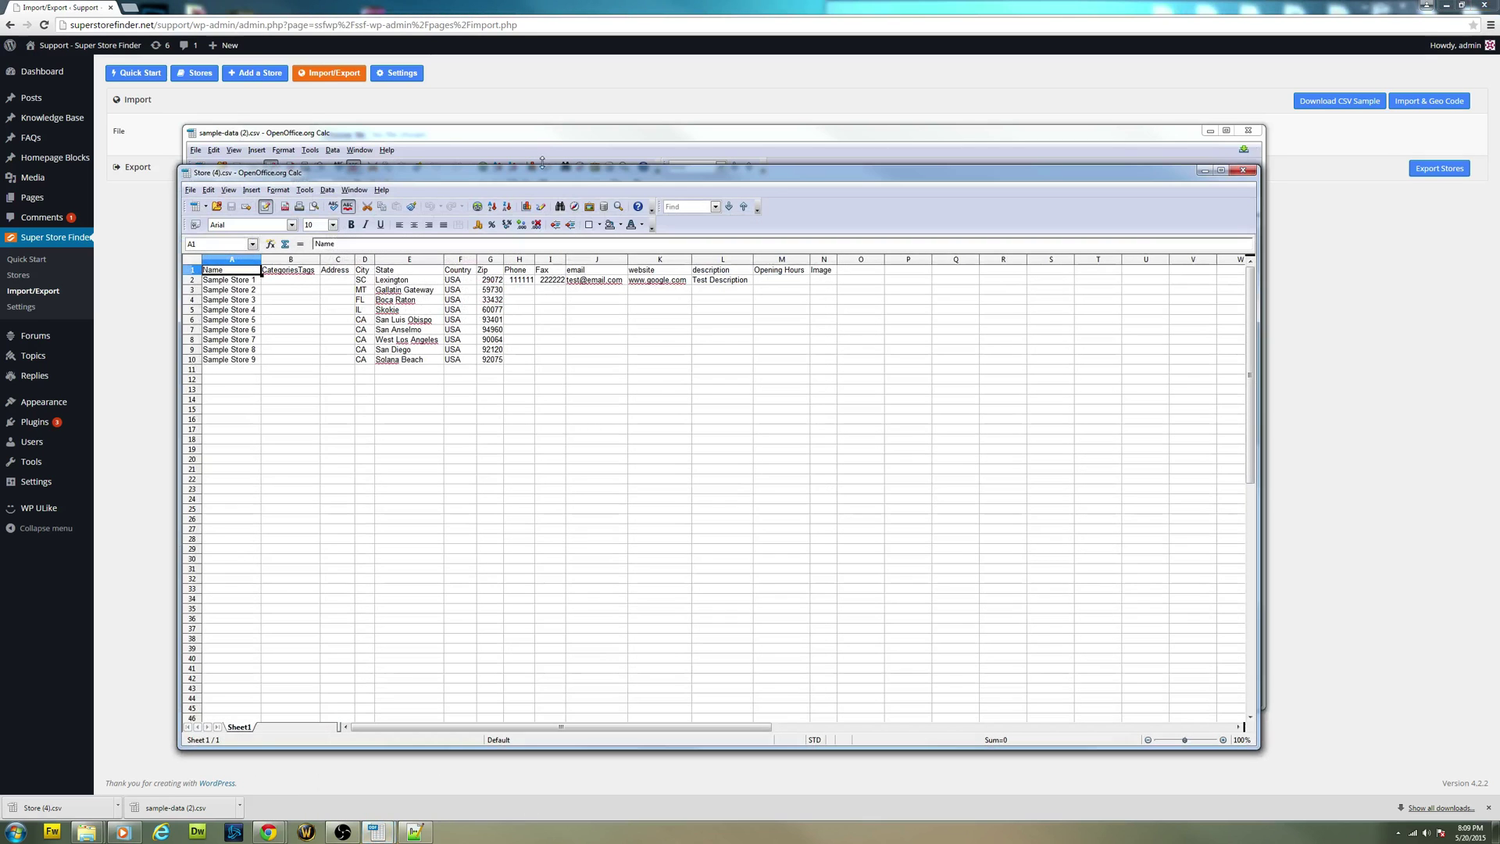
{"action": "left_click_drag", "start_coordinate": [523, 176], "coordinate": [483, 305]}
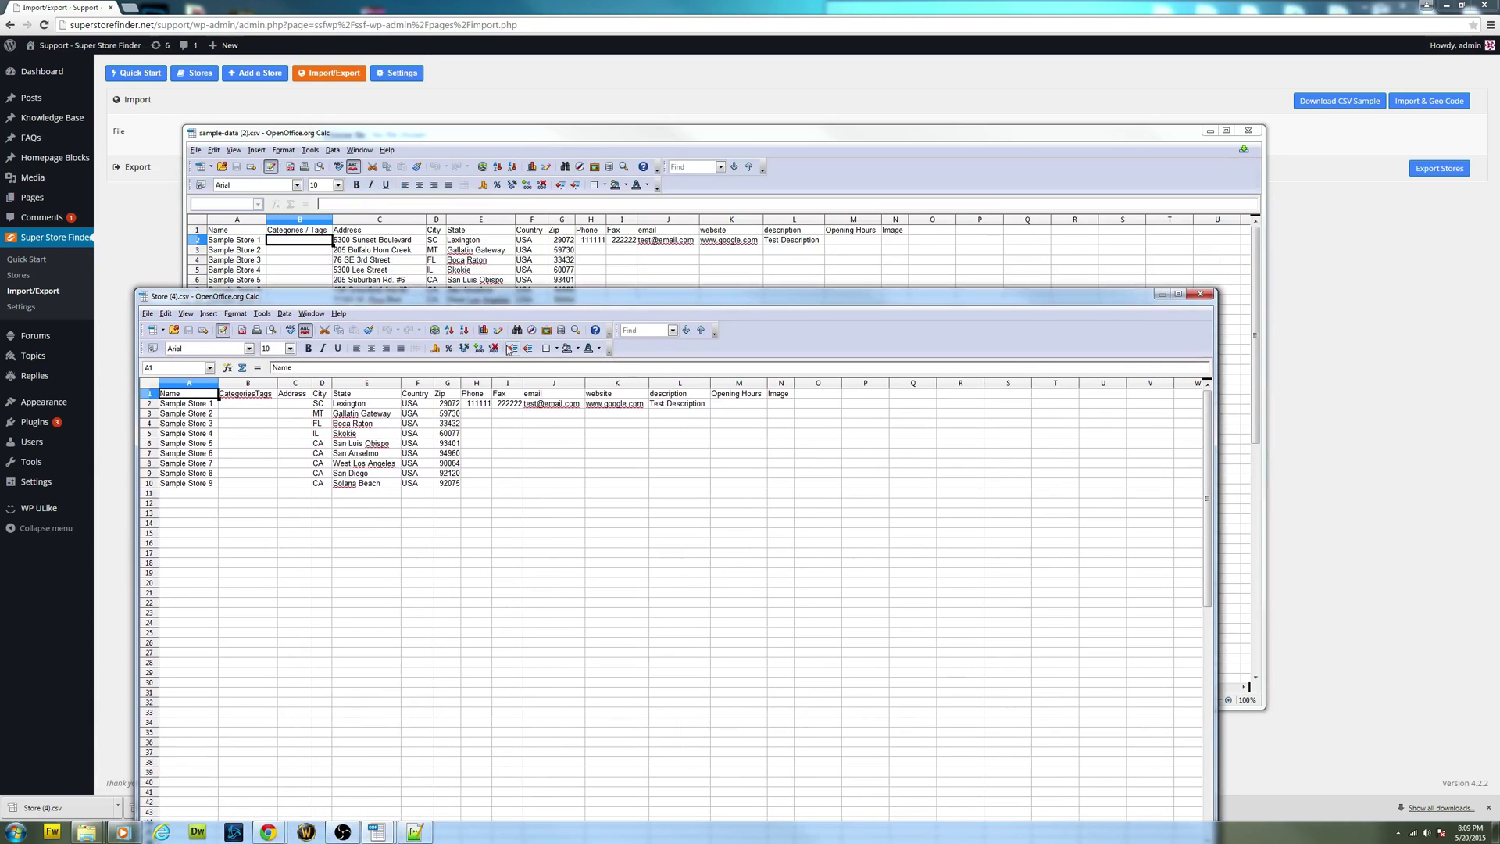
{"action": "left_click_drag", "start_coordinate": [516, 296], "coordinate": [556, 129]}
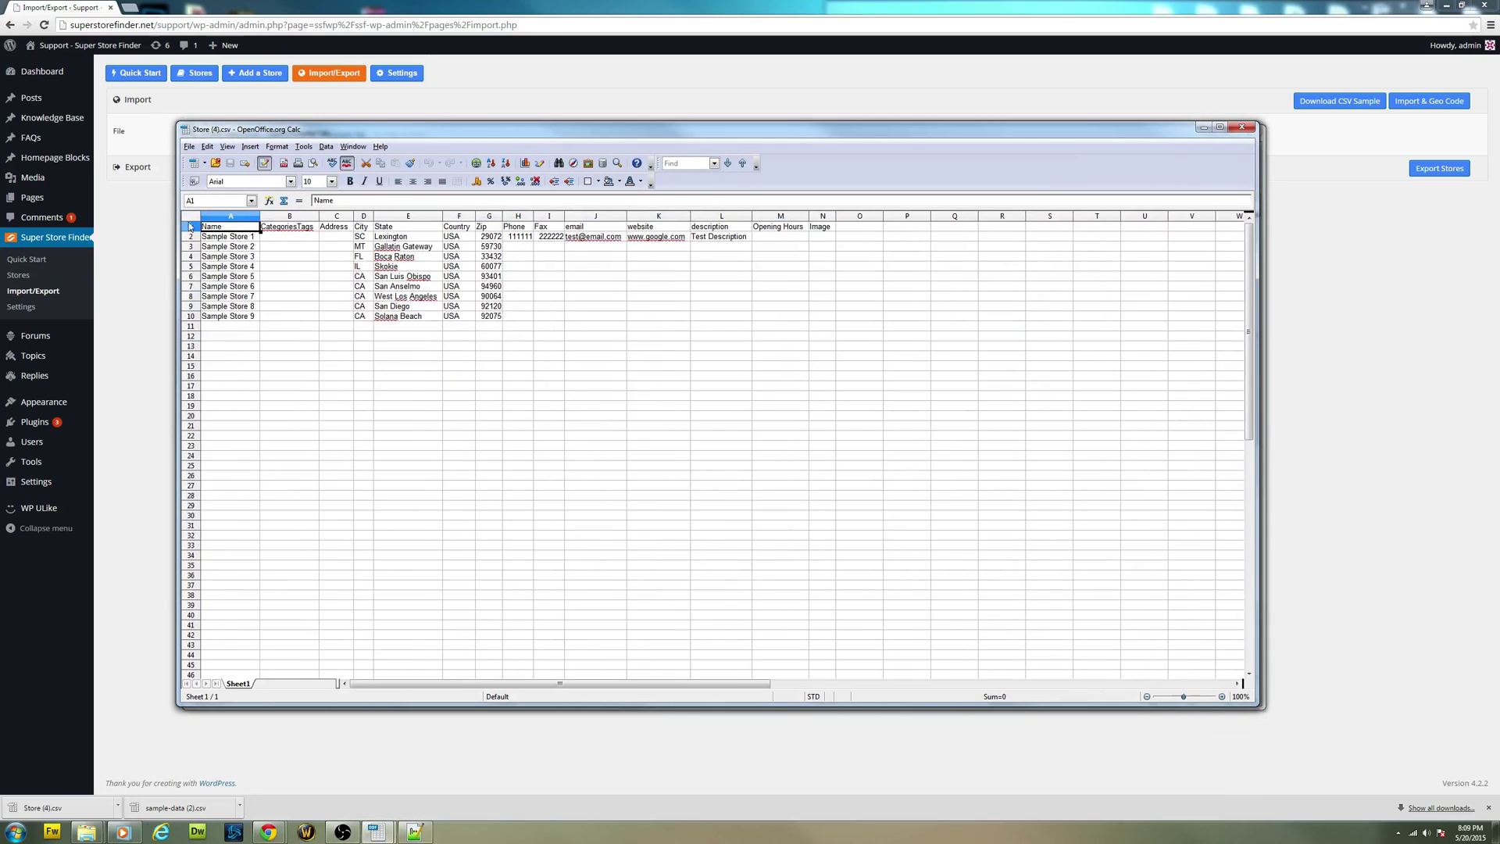
{"action": "left_click", "coordinate": [1241, 126]}
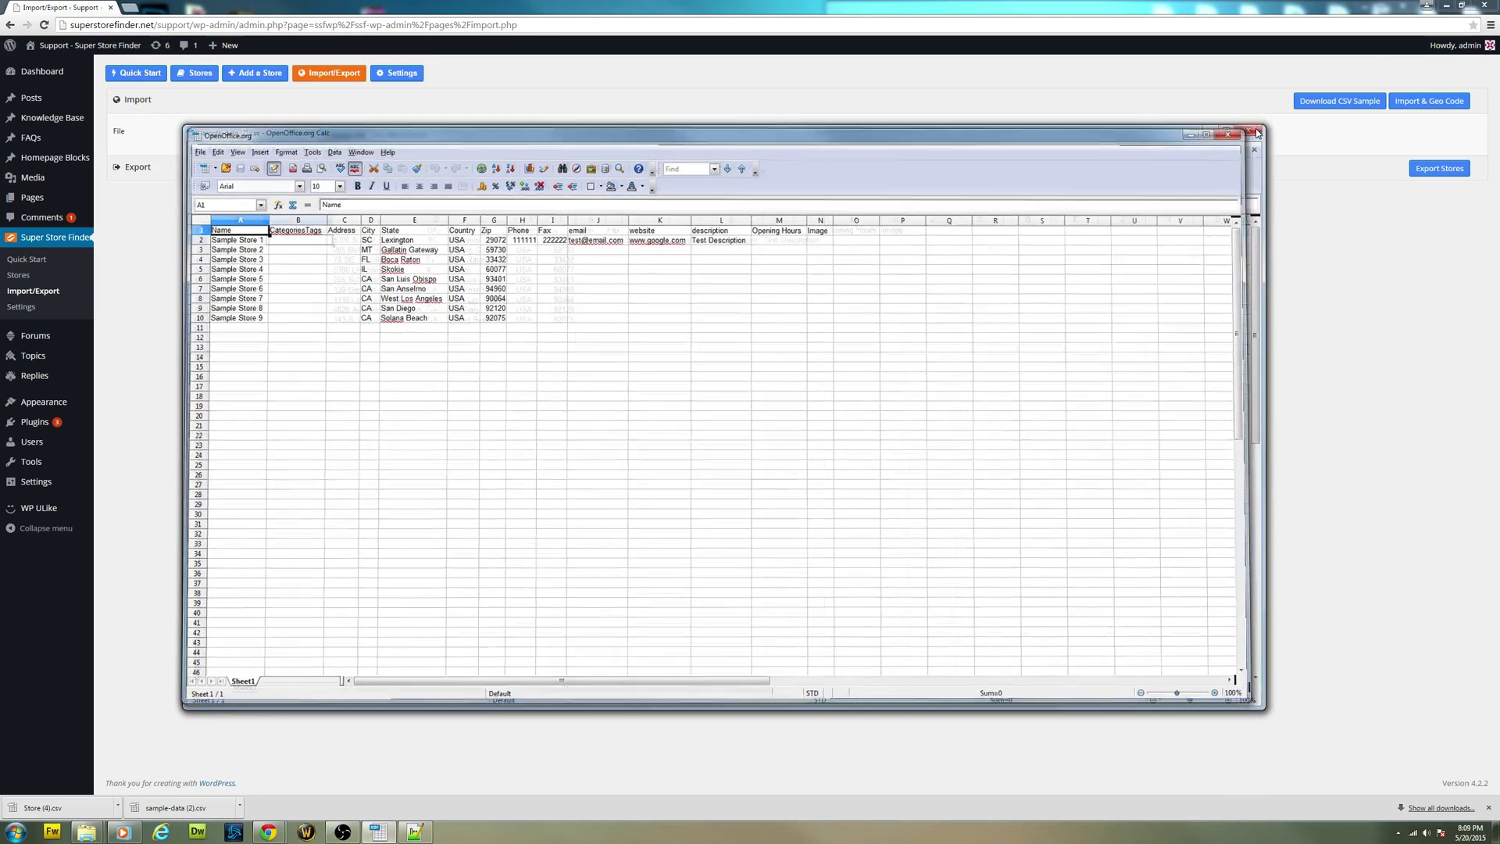
{"action": "left_click", "coordinate": [1252, 133]}
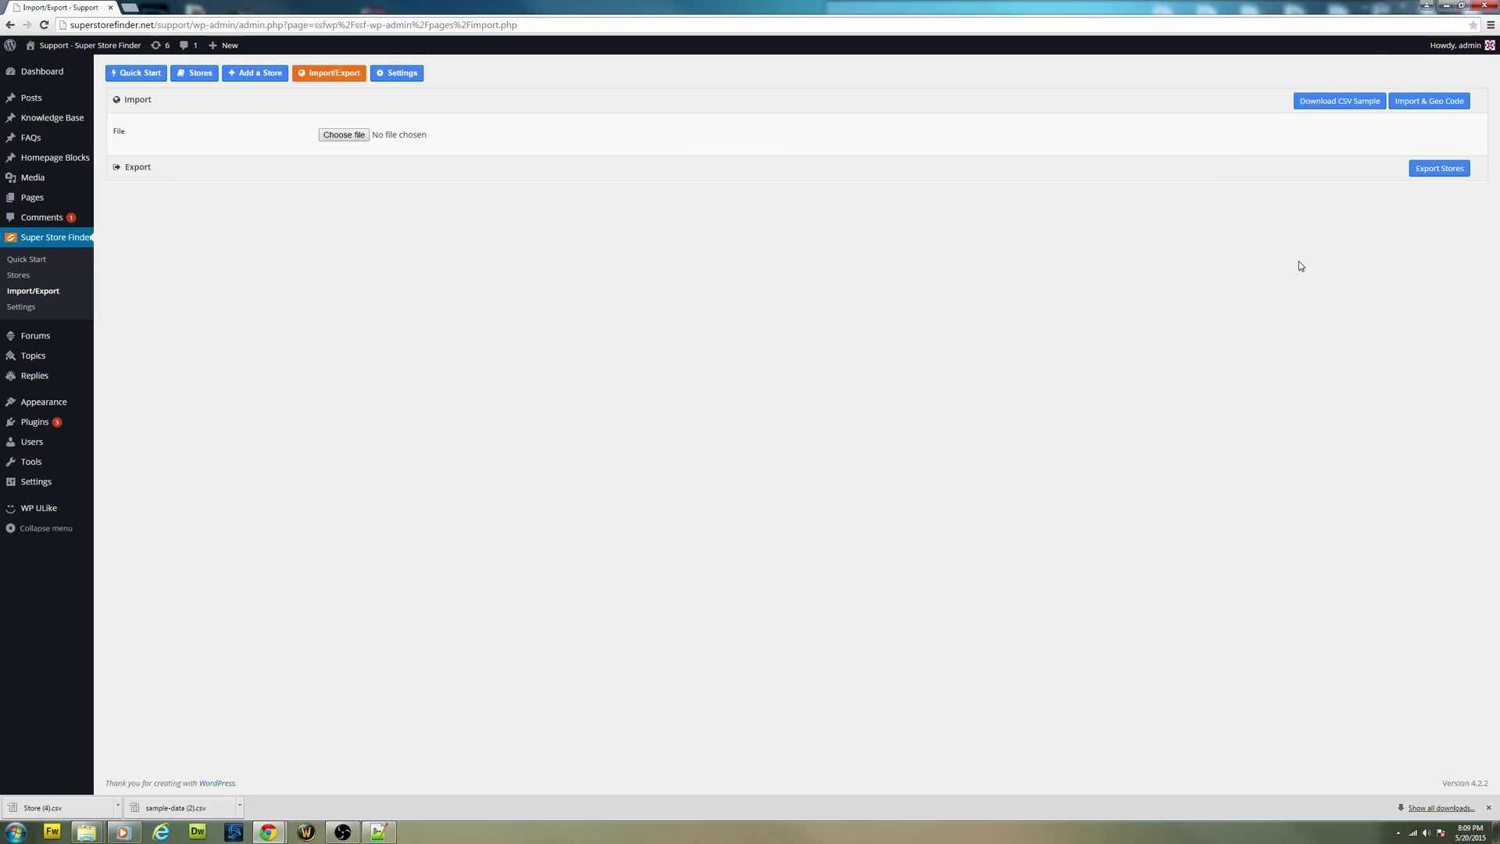